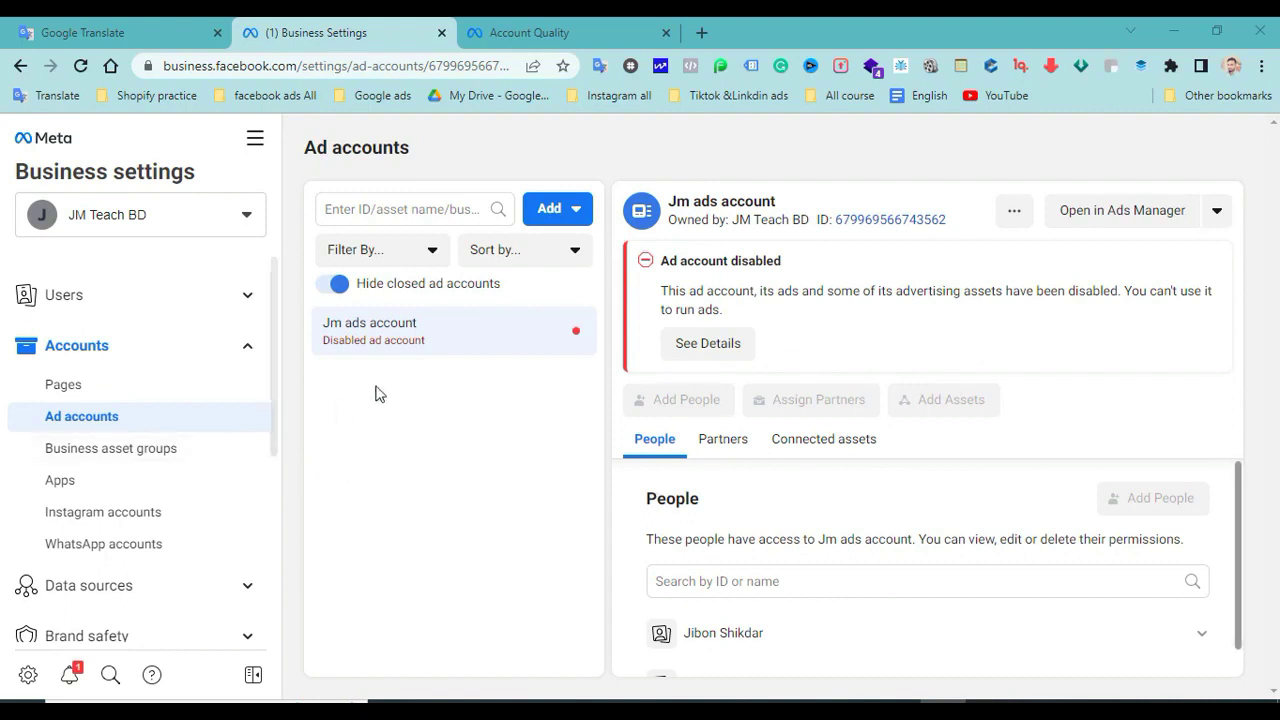
- View the details of the disabled Jm ads account and close the old Account Quality tab
{"action": "left_click", "coordinate": [725, 356]}
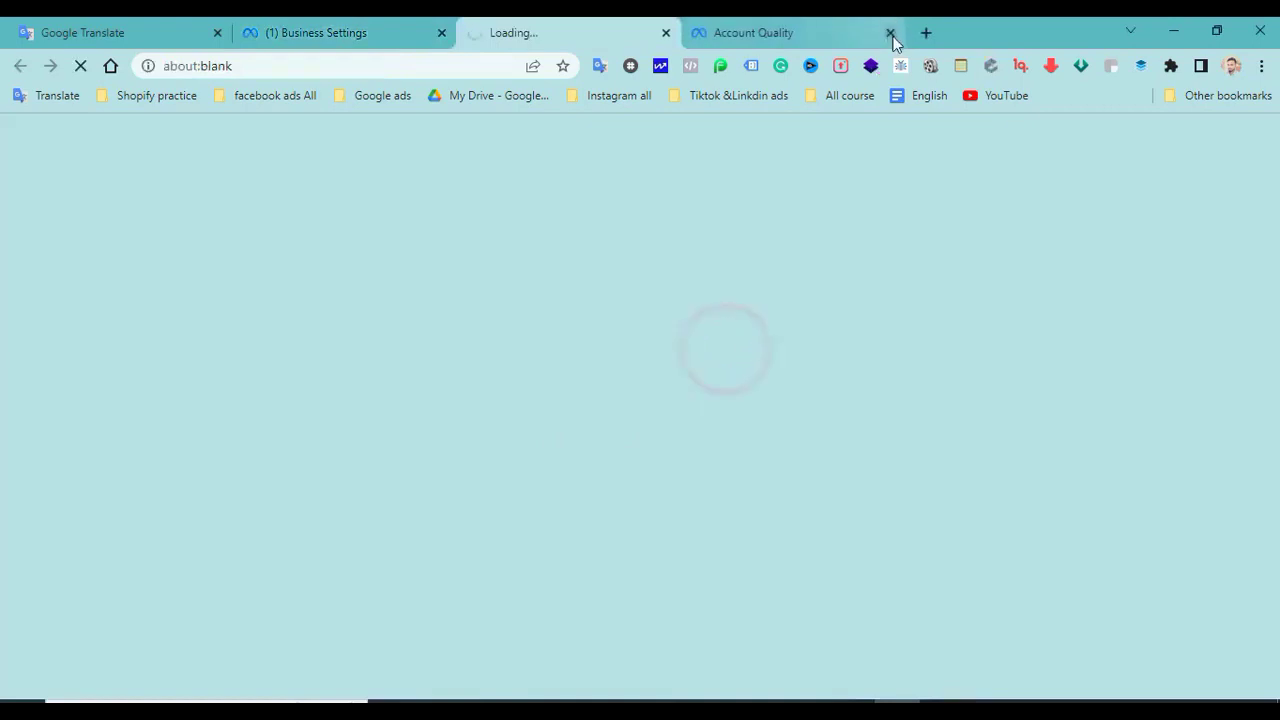
{"action": "left_click", "coordinate": [890, 33]}
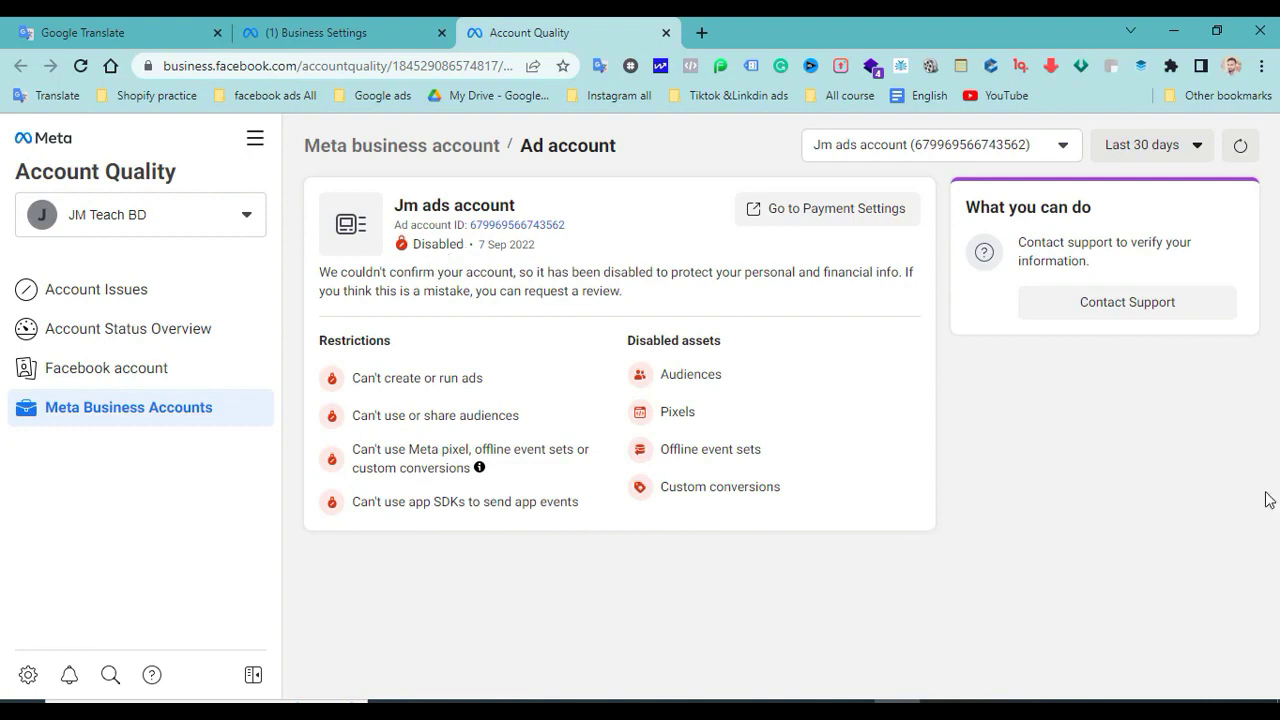
{"action": "left_click", "coordinate": [702, 33]}
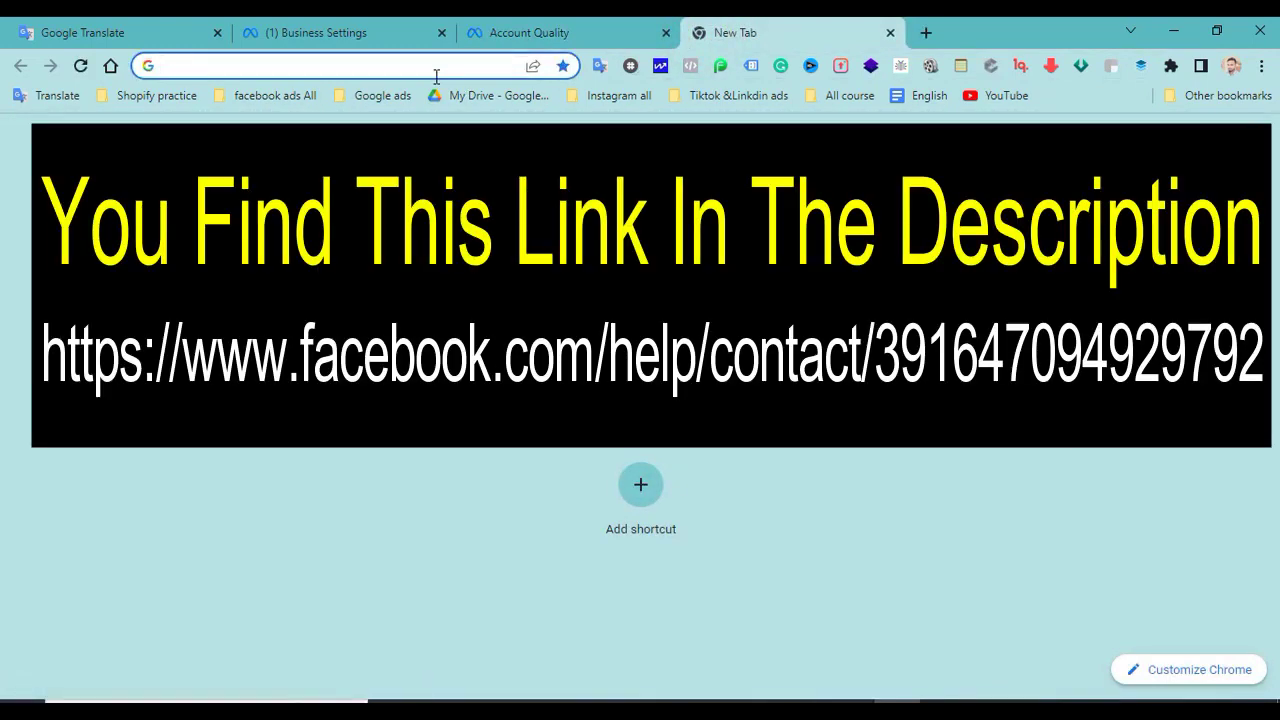
{"action": "left_click", "coordinate": [436, 76]}
{"action": "key", "text": "ctrl+v"}
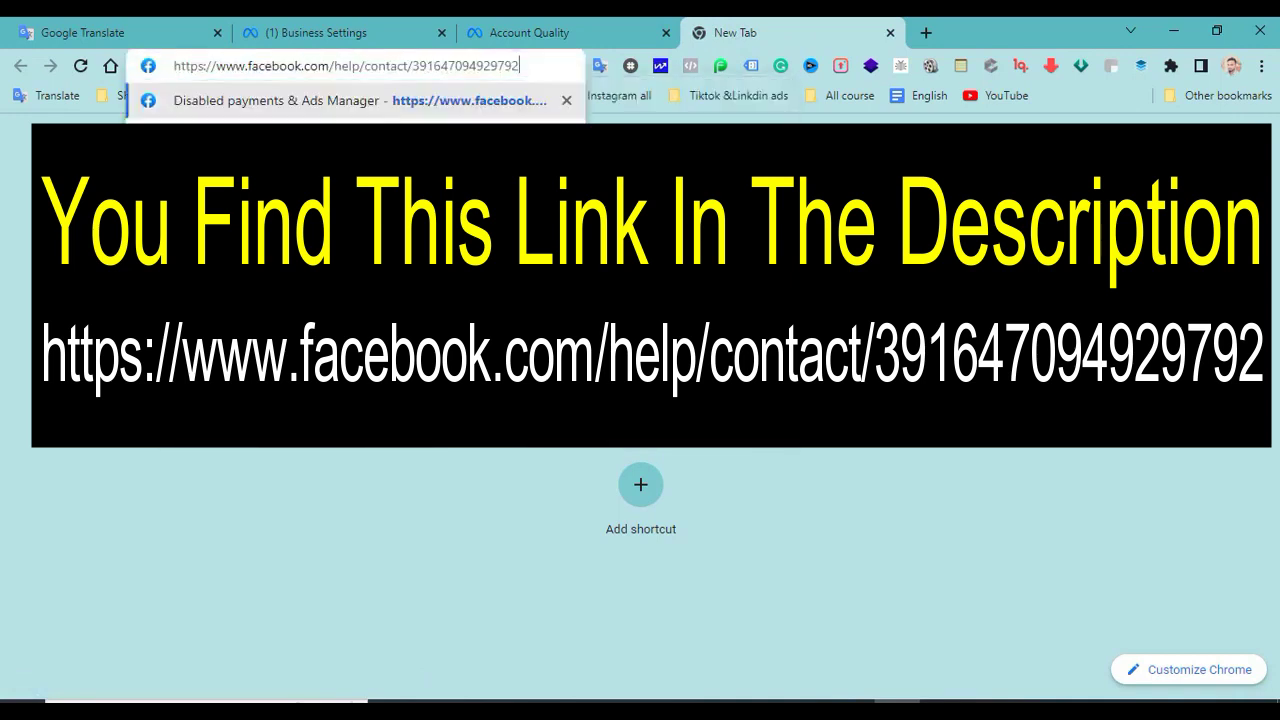
{"action": "key", "text": "Return"}
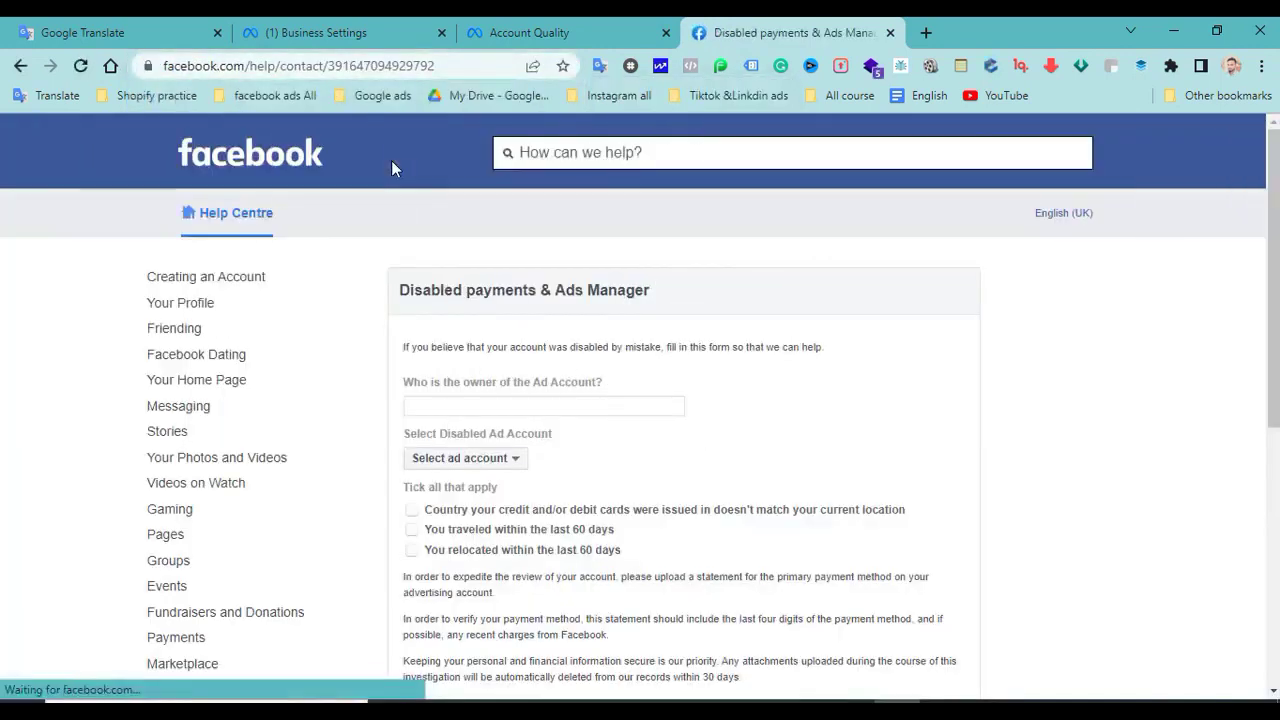
- Enter the owner's name, with a capital first letter, as the owner of the ad account
{"action": "triple_click", "coordinate": [686, 298]}
{"action": "left_click", "coordinate": [571, 277]}
{"action": "scroll", "coordinate": [571, 277], "scroll_direction": "down", "scroll_amount": 1}
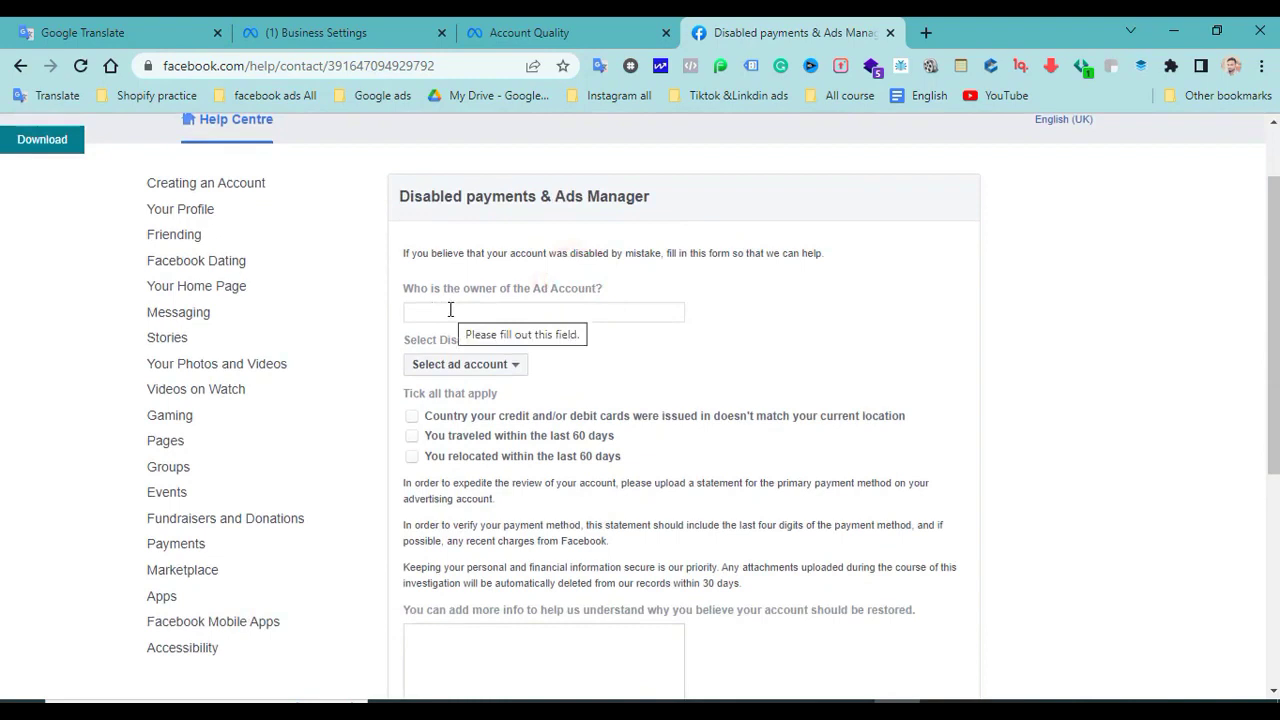
{"action": "left_click", "coordinate": [408, 311]}
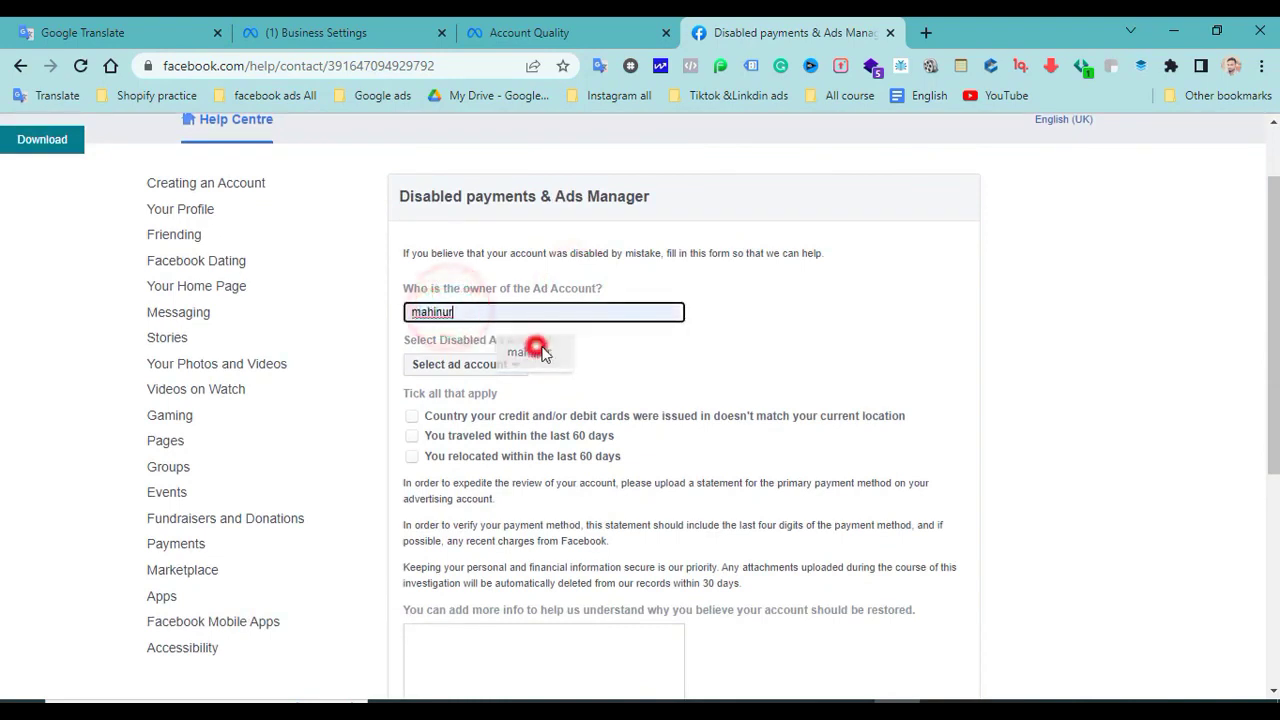
{"action": "left_click", "coordinate": [526, 350]}
{"action": "left_click", "coordinate": [418, 312]}
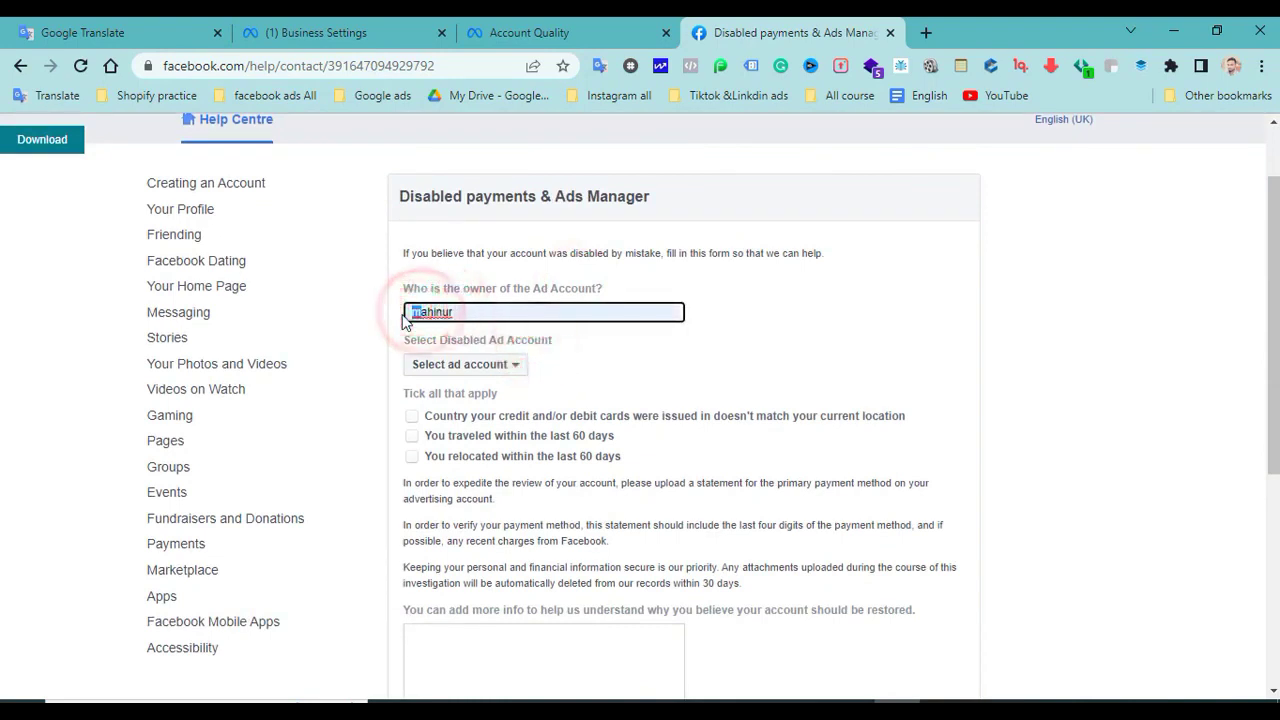
{"action": "key", "text": "BackSpace"}
{"action": "type", "text": "M"}
{"action": "left_click", "coordinate": [686, 345]}
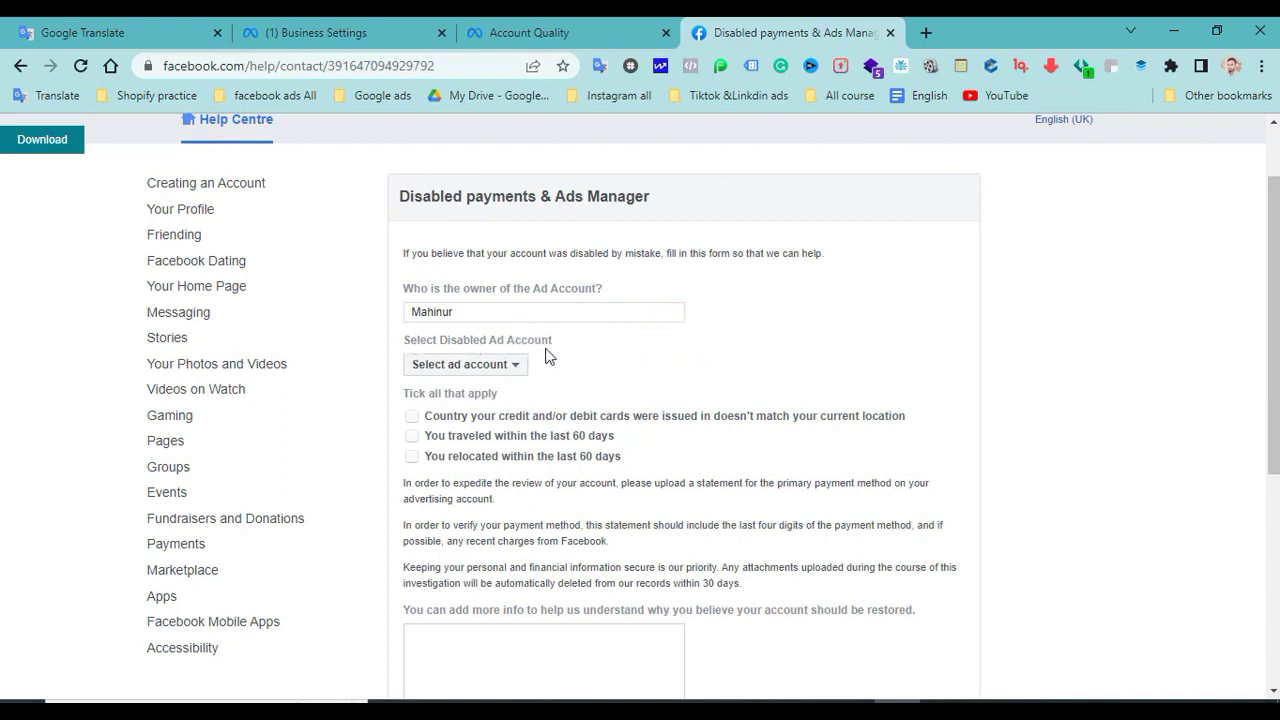
- Inspect the "Select ad account" dropdown in the developer tools and expand its markup to locate the hidden ad_account_selector input
{"action": "left_click", "coordinate": [515, 362]}
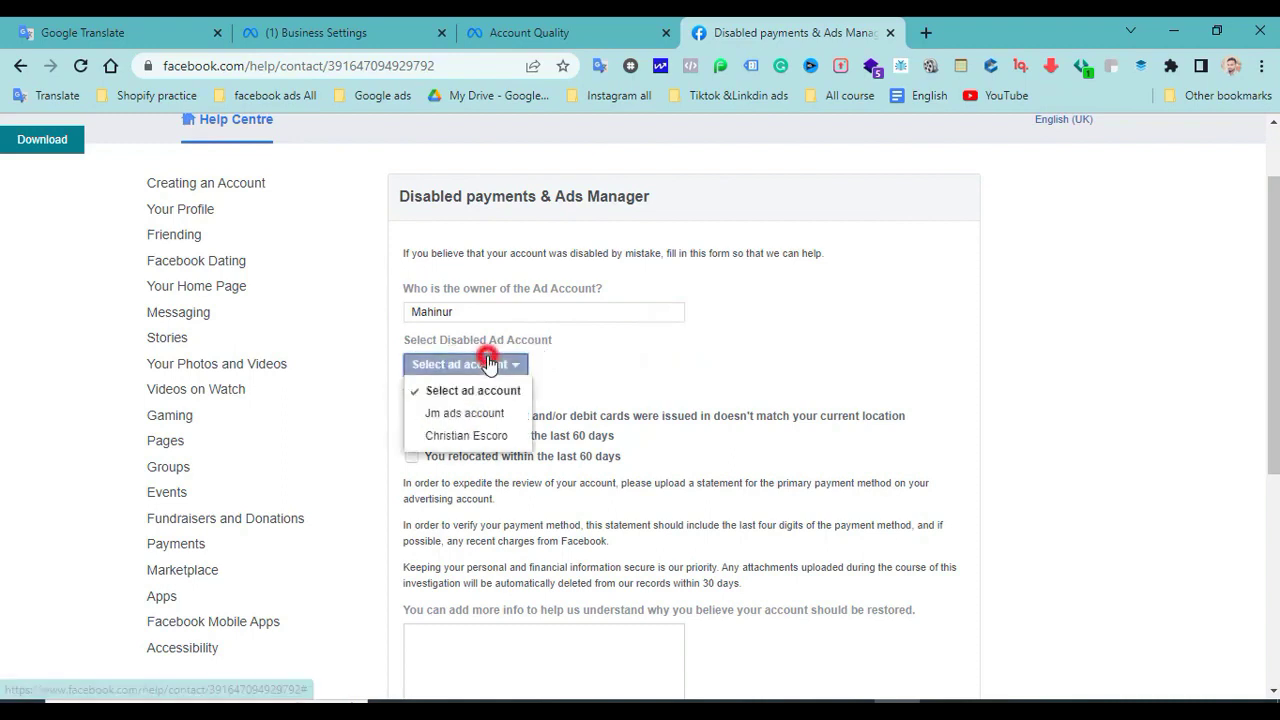
{"action": "left_click", "coordinate": [594, 363]}
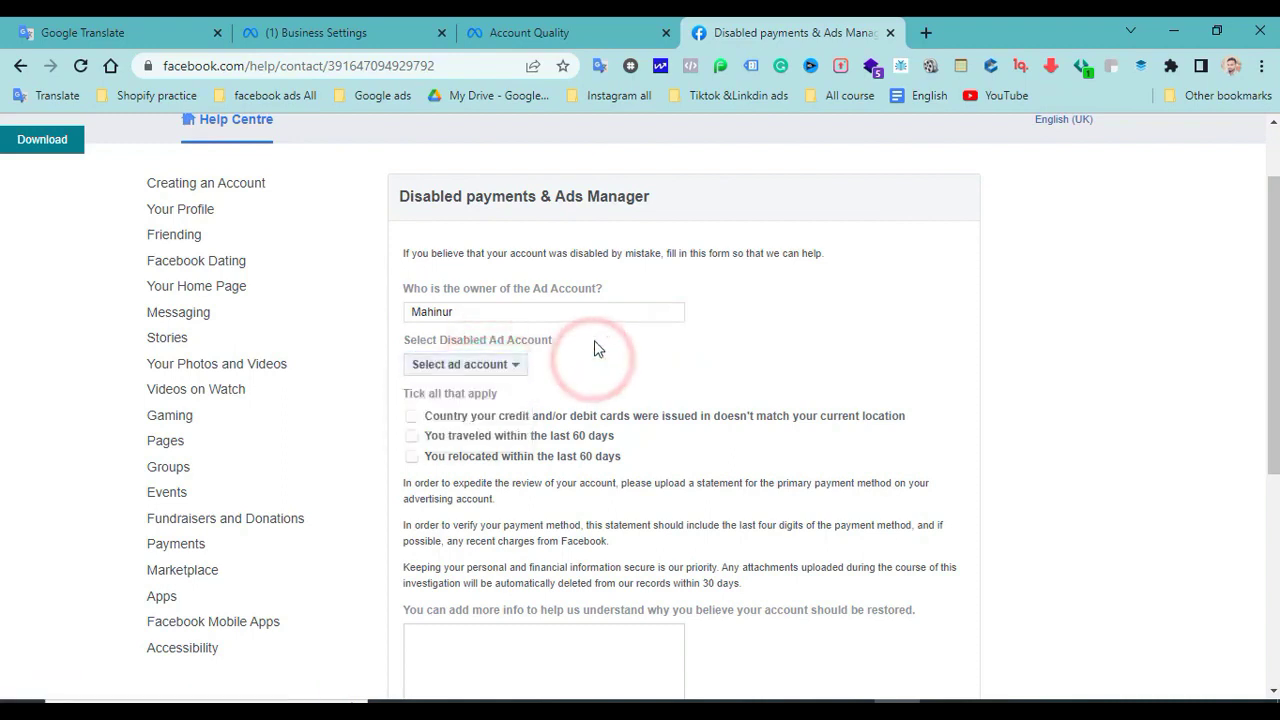
{"action": "right_click", "coordinate": [539, 366]}
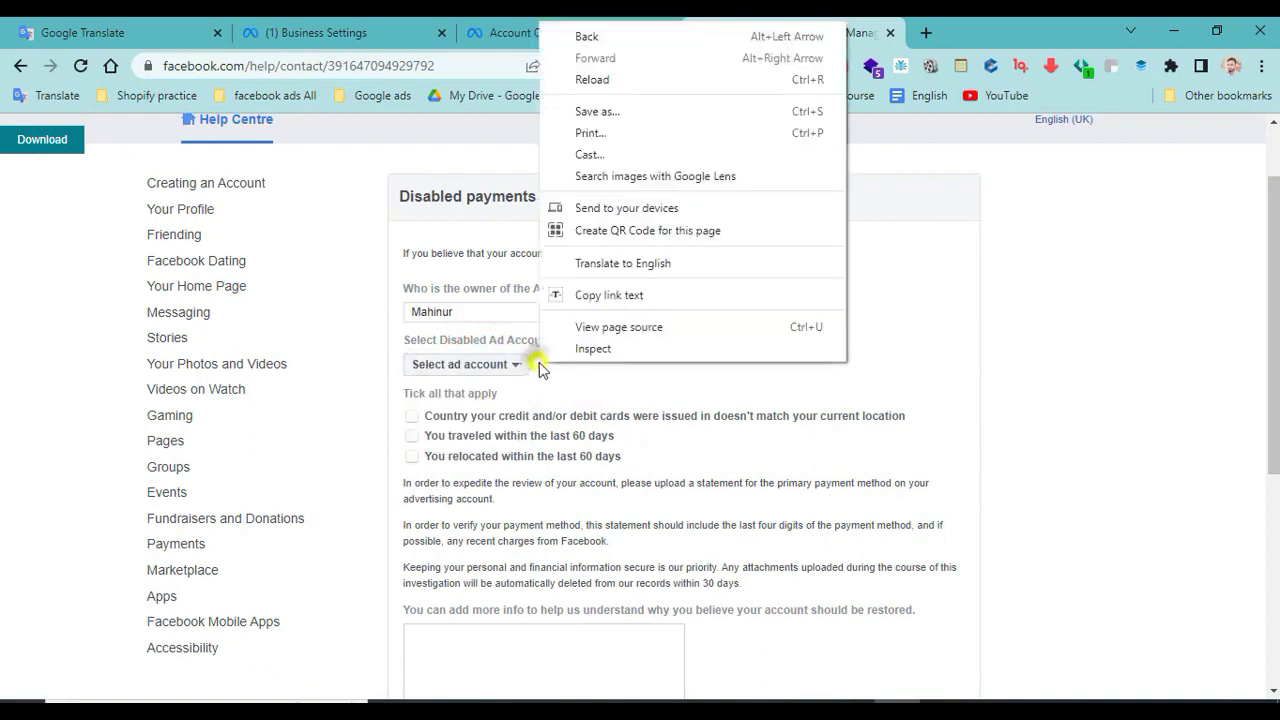
{"action": "left_click", "coordinate": [614, 350]}
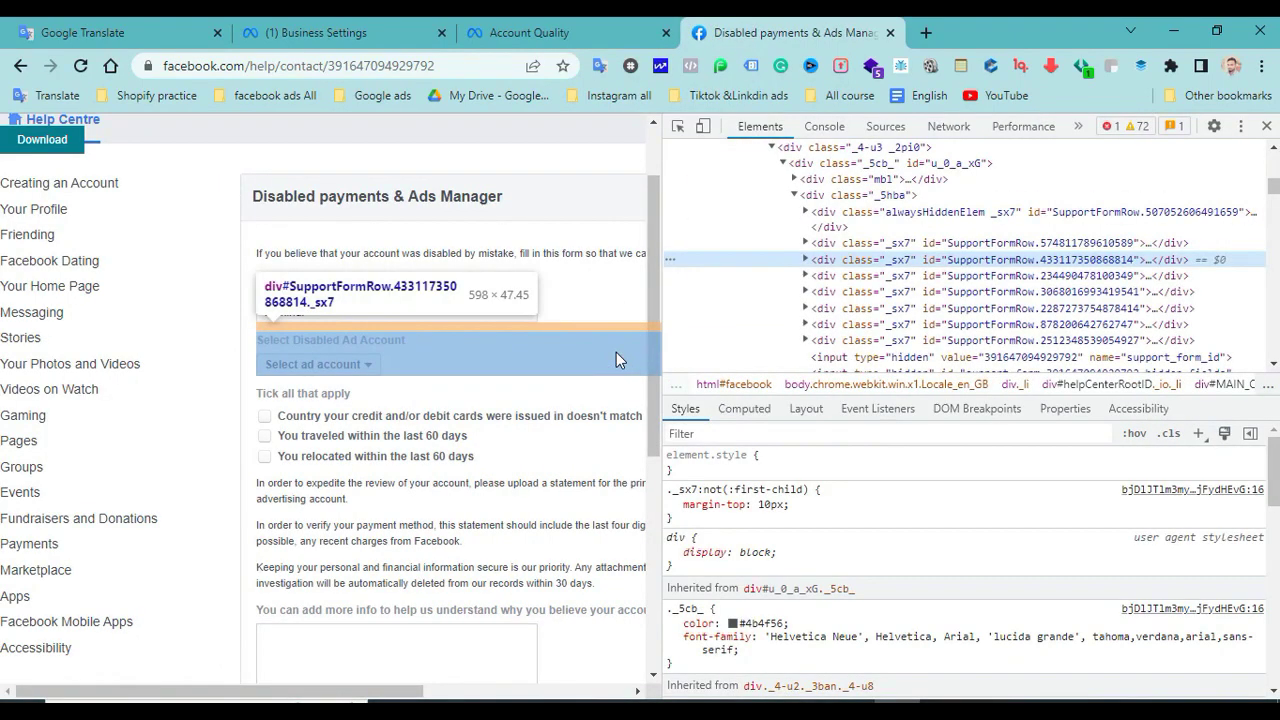
{"action": "left_click", "coordinate": [678, 128]}
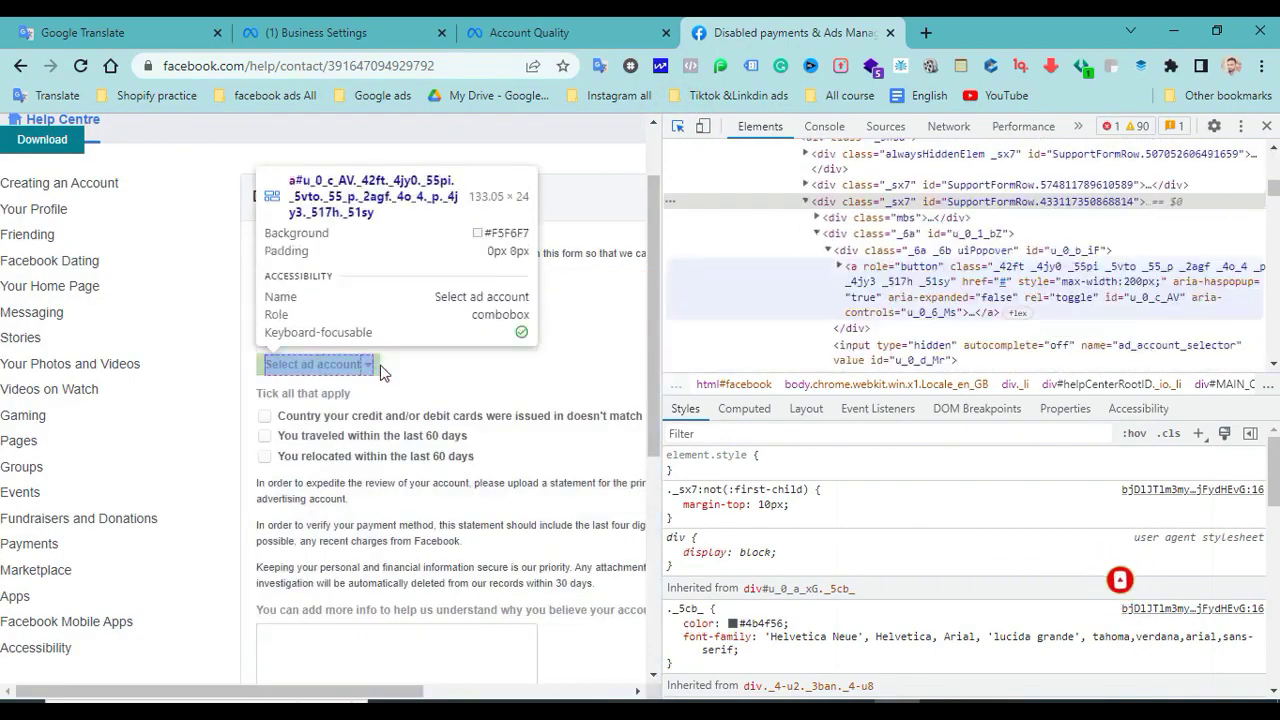
{"action": "left_click", "coordinate": [380, 372]}
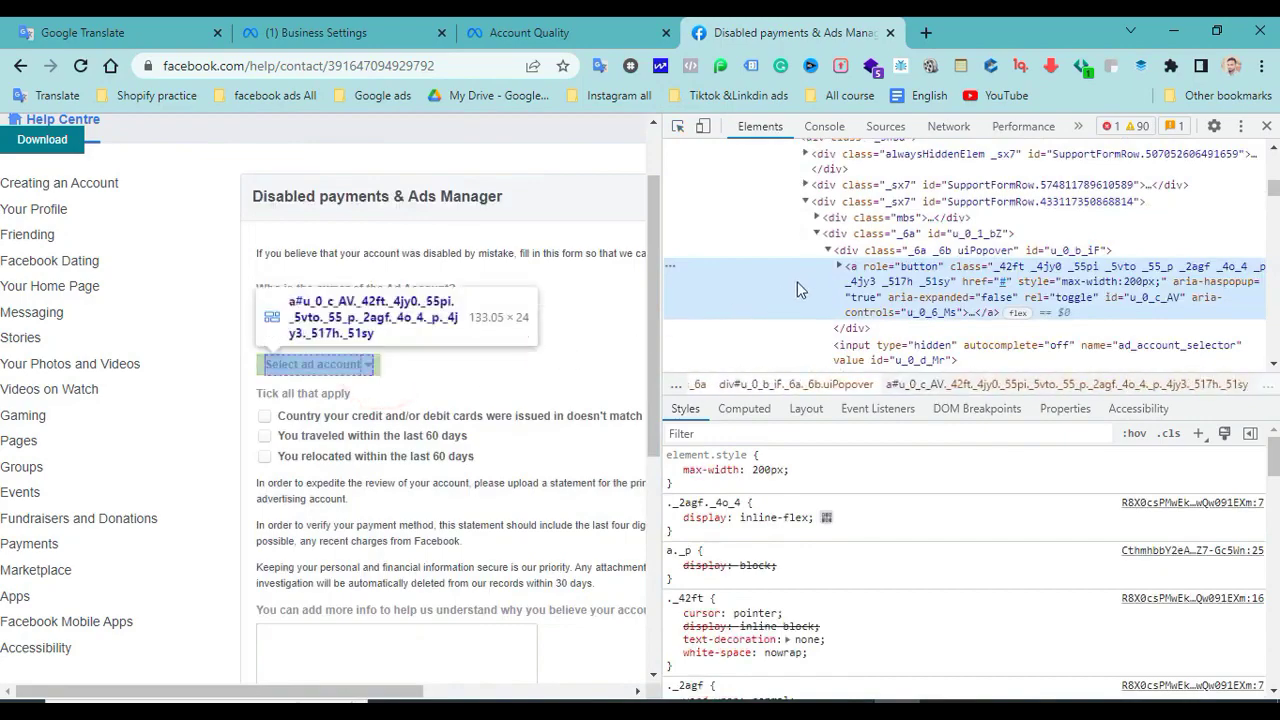
{"action": "left_click", "coordinate": [840, 267]}
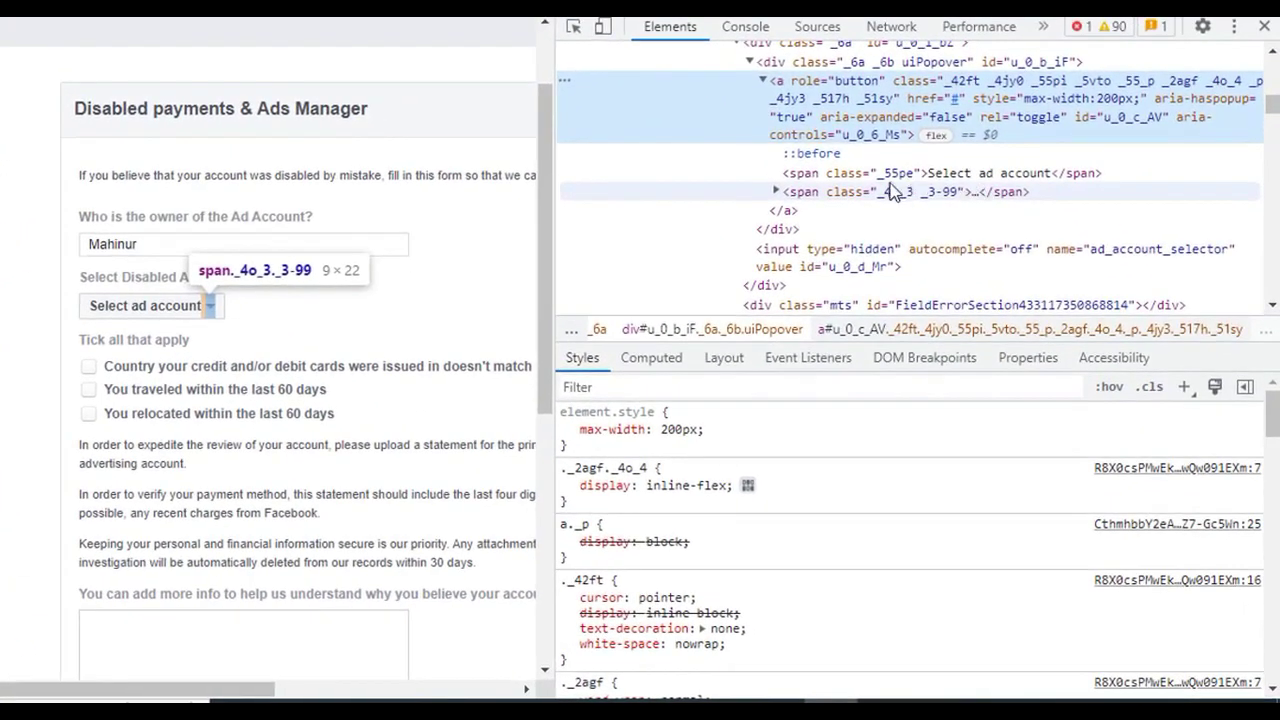
{"action": "left_click", "coordinate": [777, 191]}
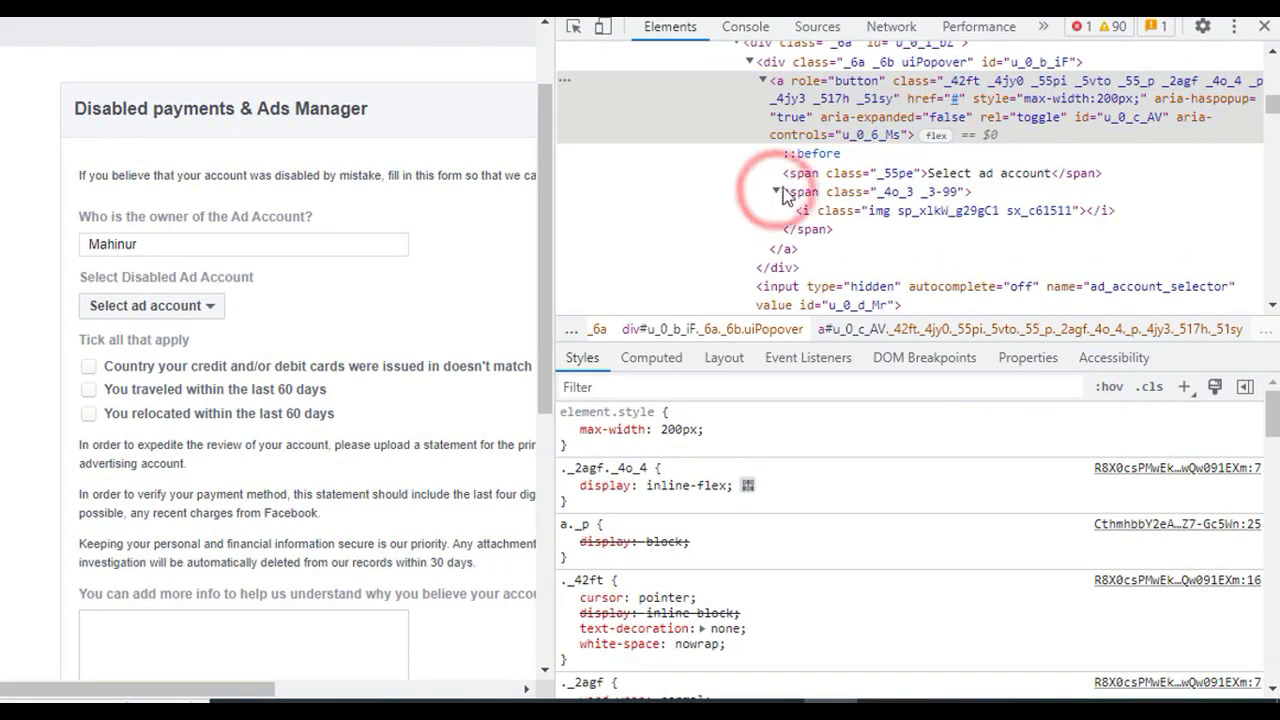
{"action": "scroll", "coordinate": [787, 191], "scroll_direction": "down", "scroll_amount": 3}
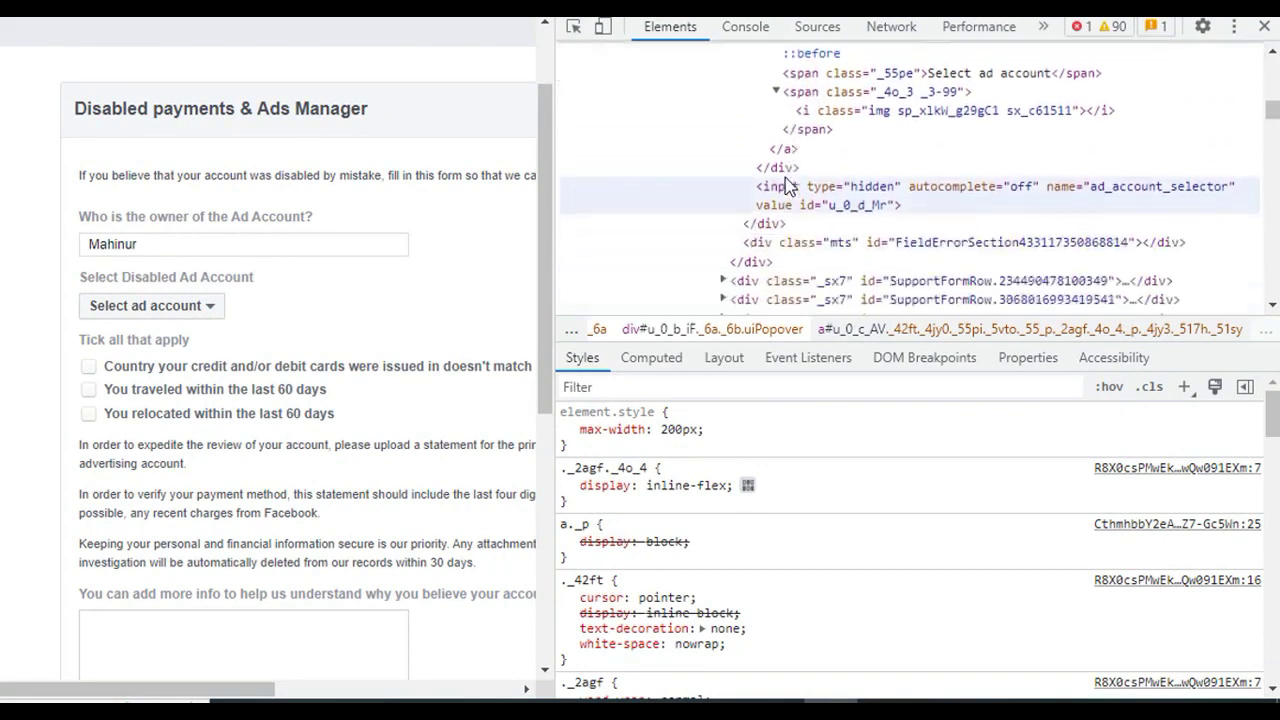
{"action": "scroll", "coordinate": [727, 272], "scroll_direction": "up", "scroll_amount": 3}
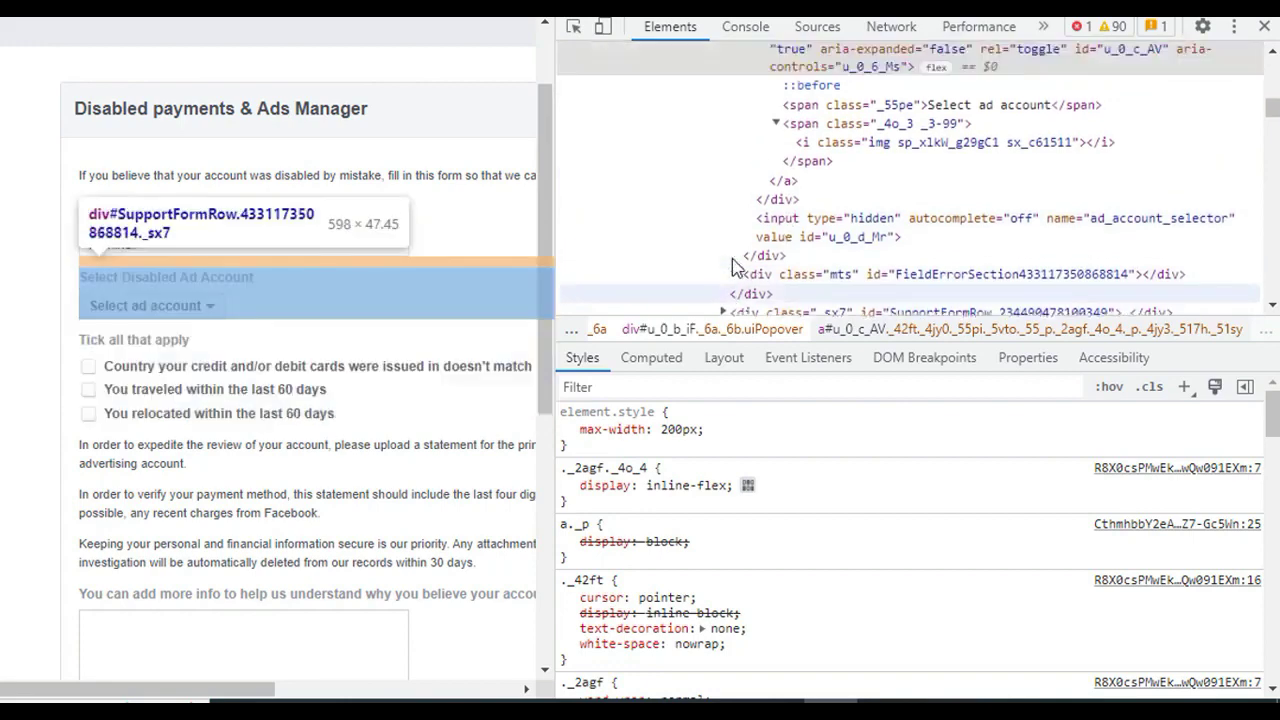
{"action": "left_click", "coordinate": [777, 192]}
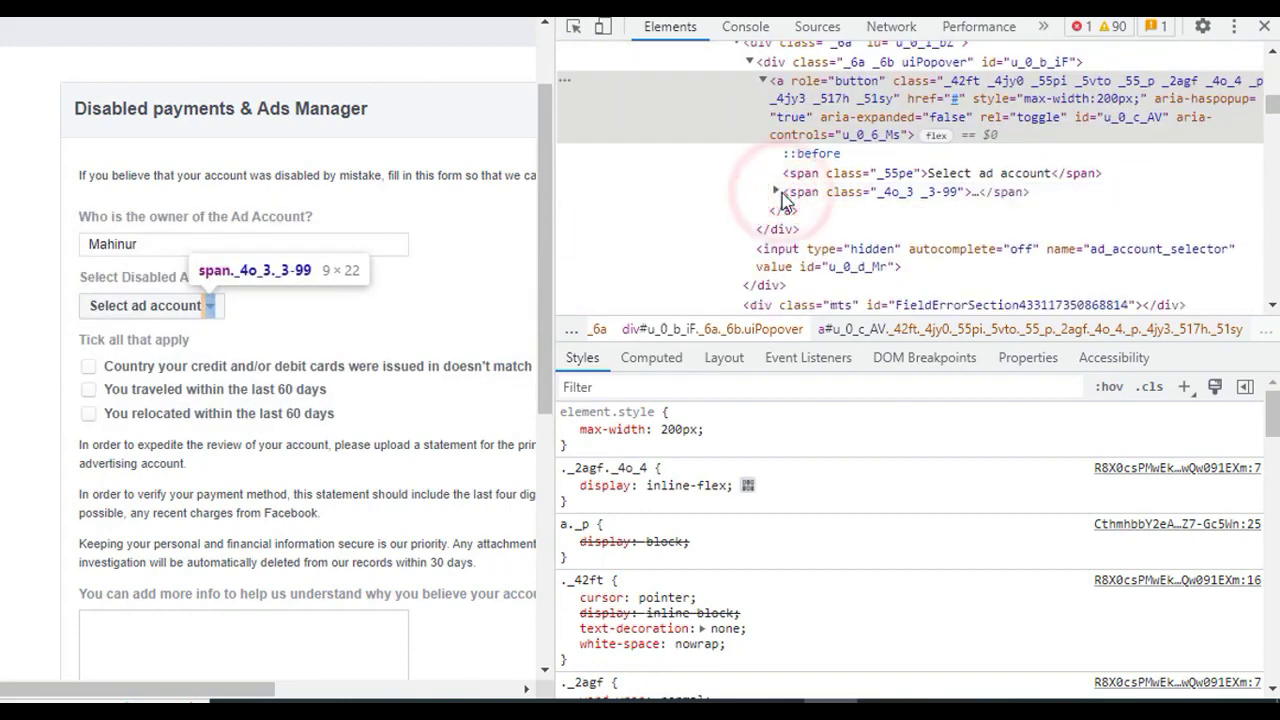
- Set the ad_account_selector input's type to "allow" and close the developer tools
{"action": "left_click", "coordinate": [872, 250]}
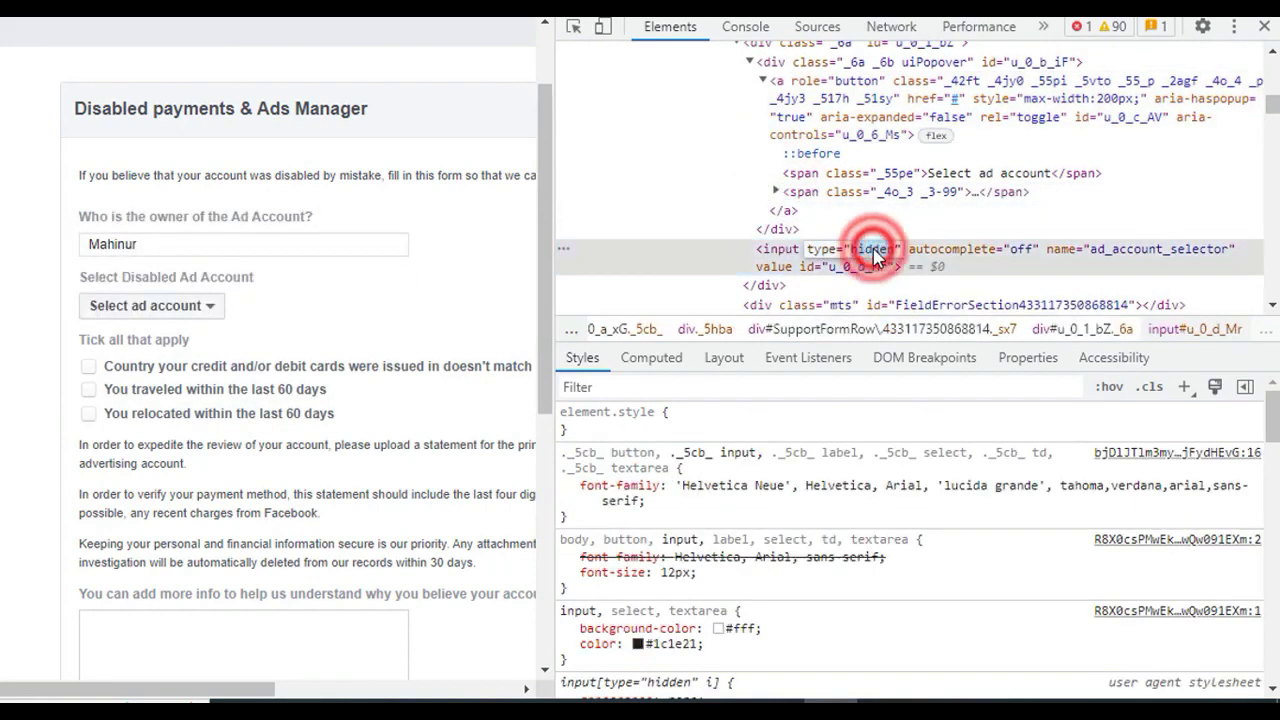
{"action": "double_click", "coordinate": [872, 250]}
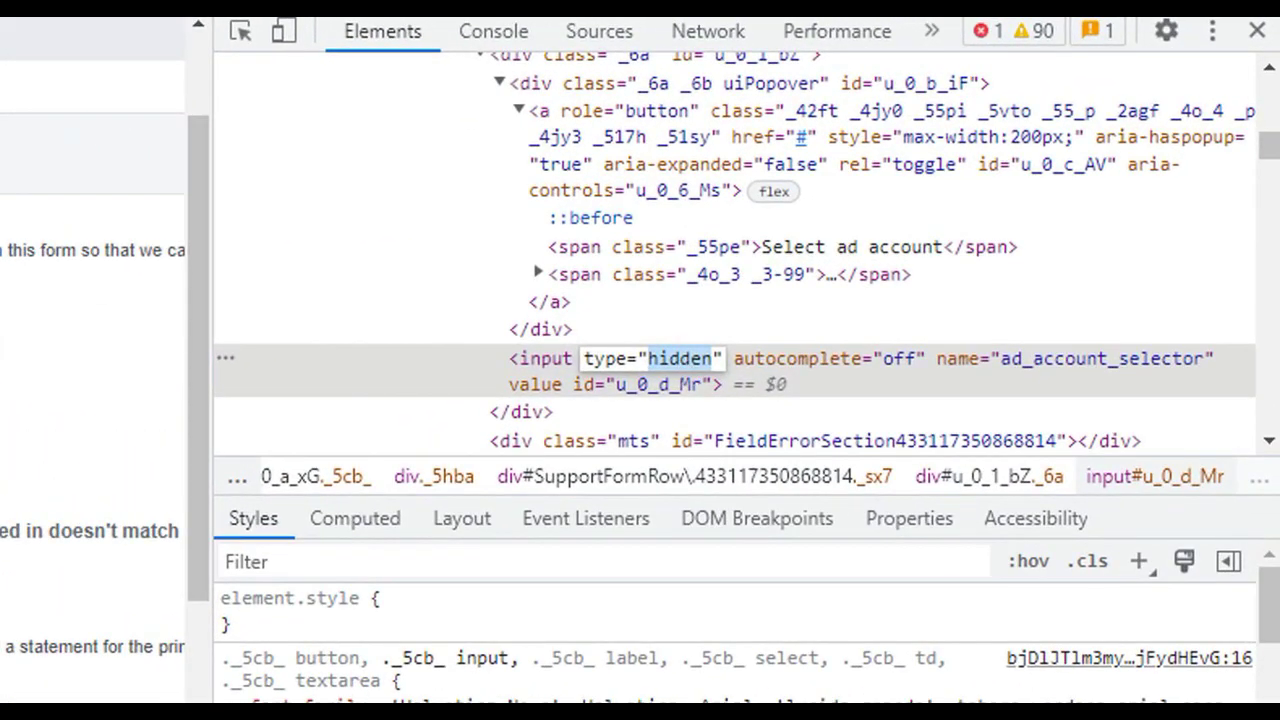
{"action": "triple_click", "coordinate": [675, 359]}
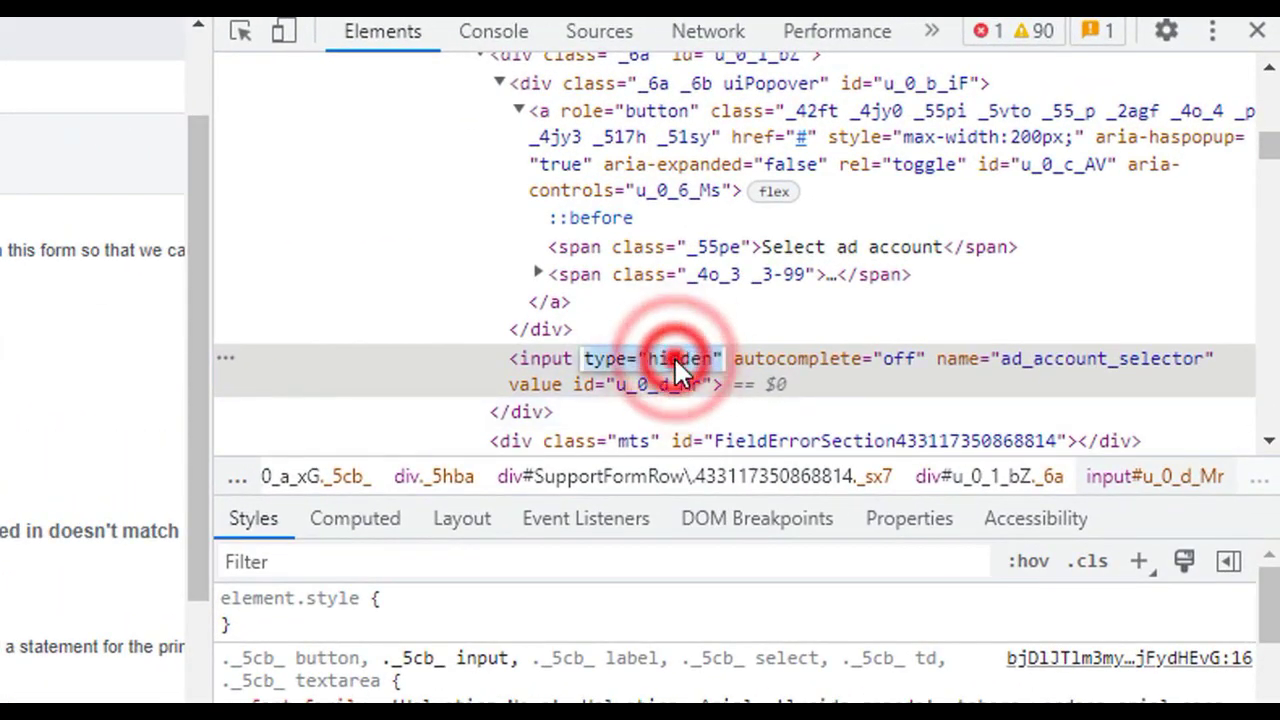
{"action": "left_click", "coordinate": [678, 342]}
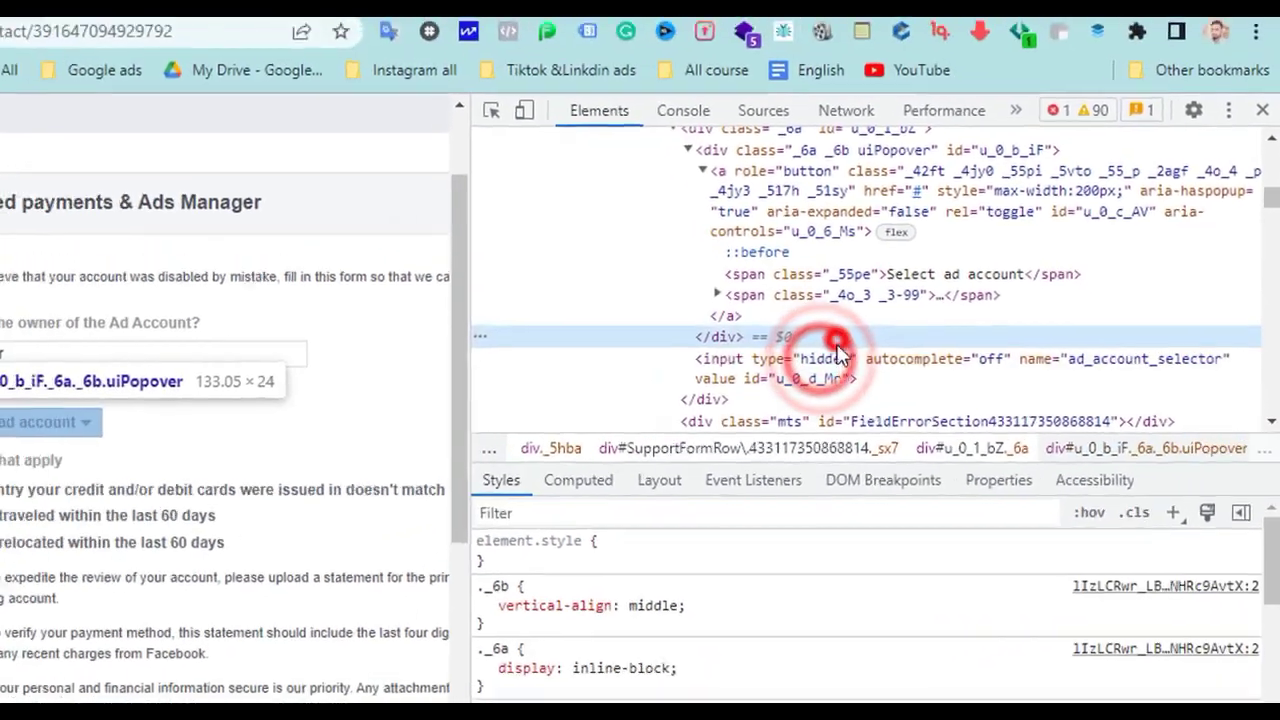
{"action": "left_click", "coordinate": [830, 358]}
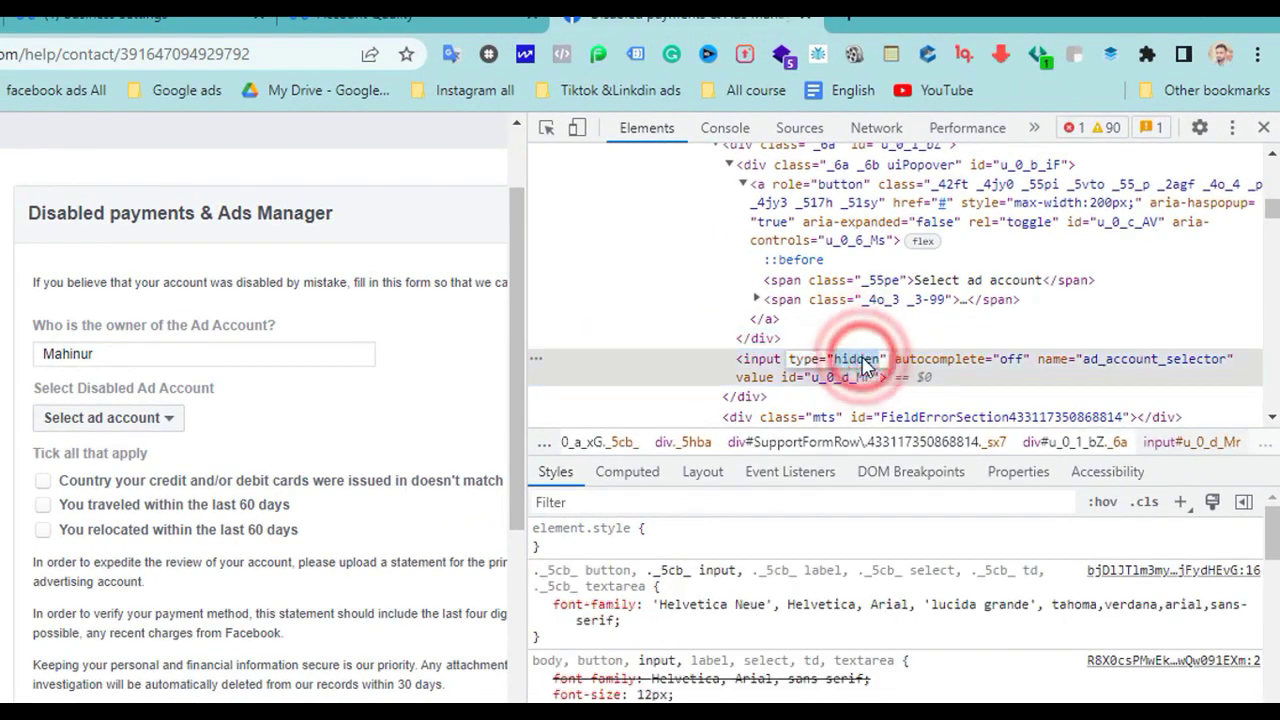
{"action": "double_click", "coordinate": [858, 359]}
{"action": "type", "text": "allow"}
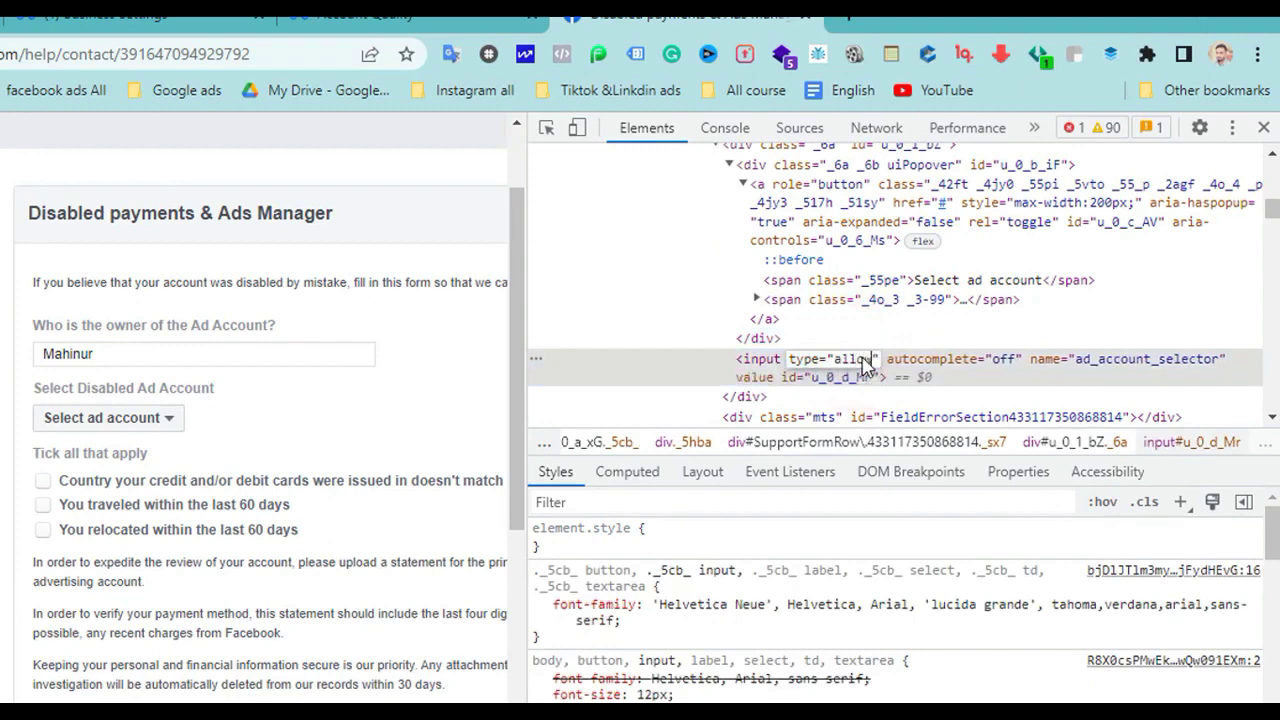
{"action": "key", "text": "Return"}
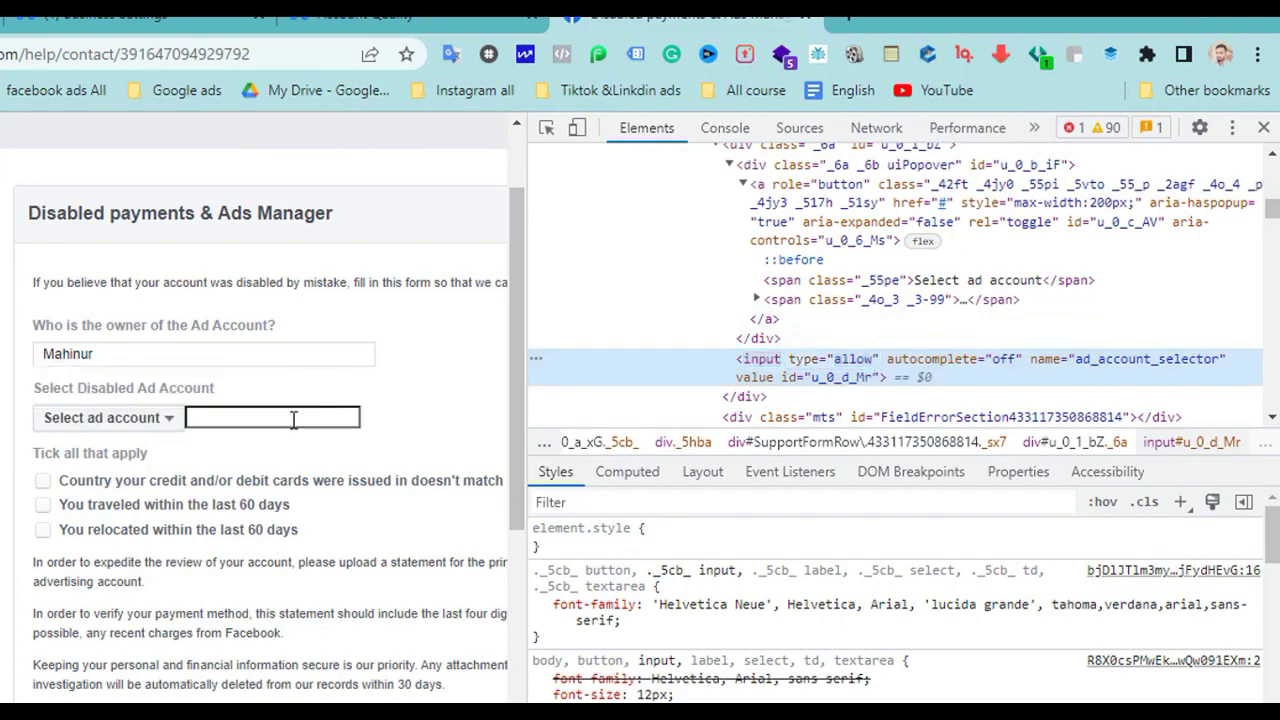
{"action": "left_click", "coordinate": [1264, 127]}
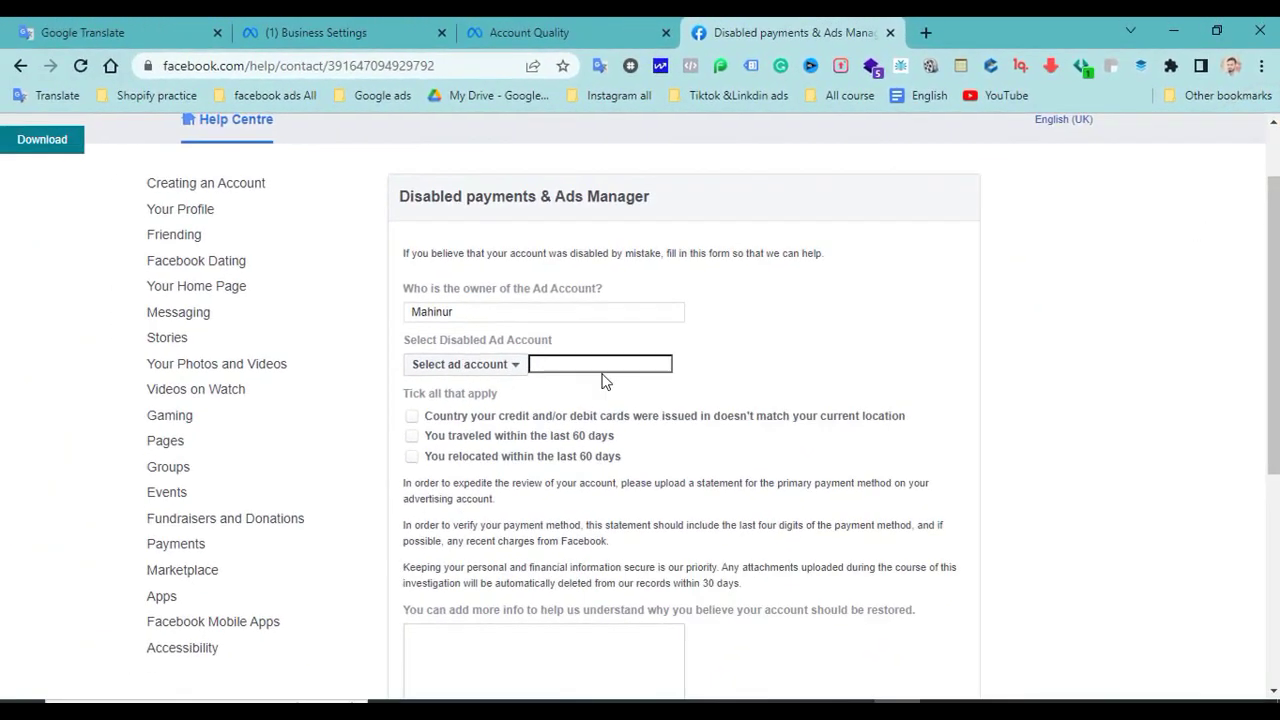
- Copy the disabled account's ID from Account Quality into the new text field beside the form's ad account dropdown
{"action": "left_click", "coordinate": [457, 420]}
{"action": "left_click", "coordinate": [540, 32]}
{"action": "left_click", "coordinate": [536, 224]}
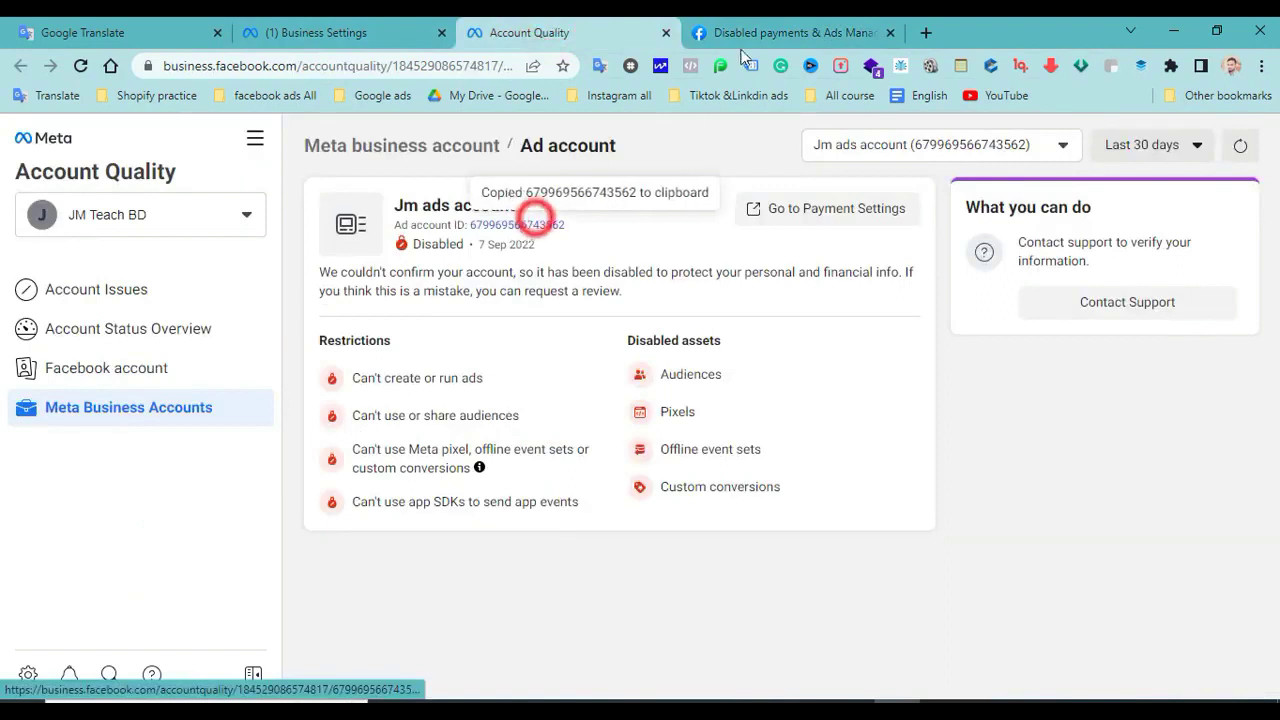
{"action": "key", "text": "ctrl+Tab"}
{"action": "left_click", "coordinate": [560, 362]}
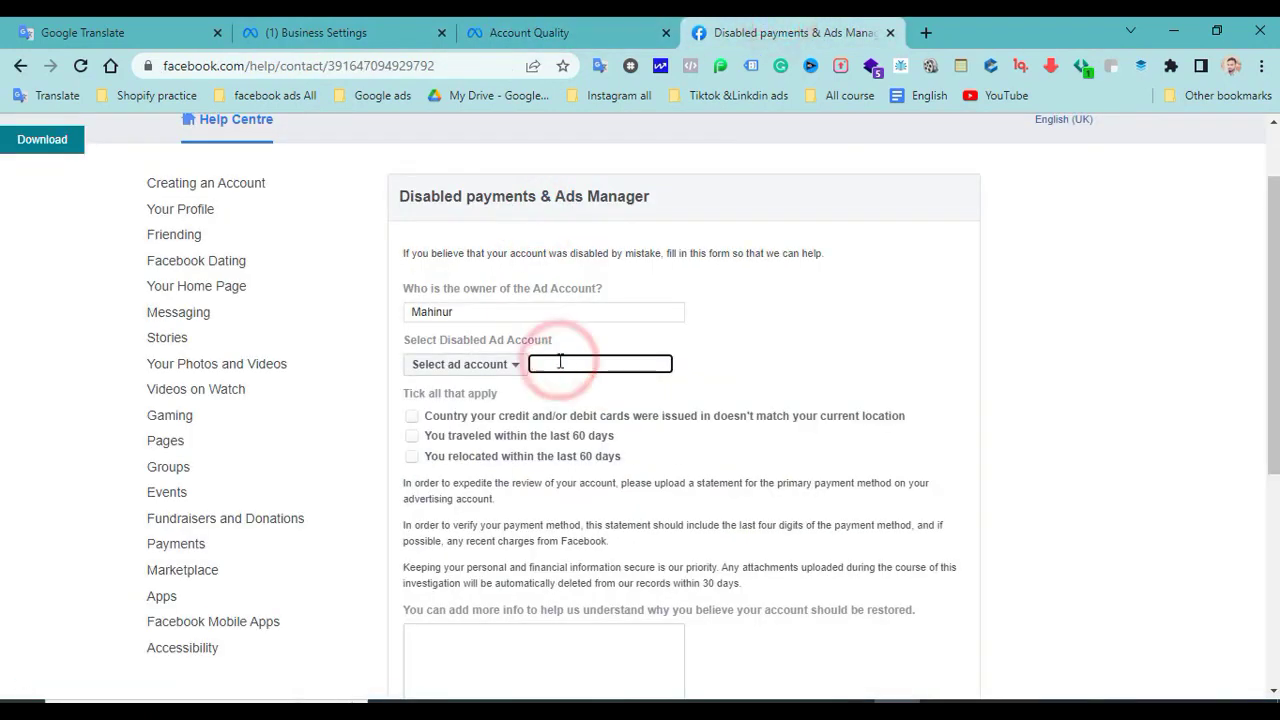
{"action": "key", "text": "ctrl+v"}
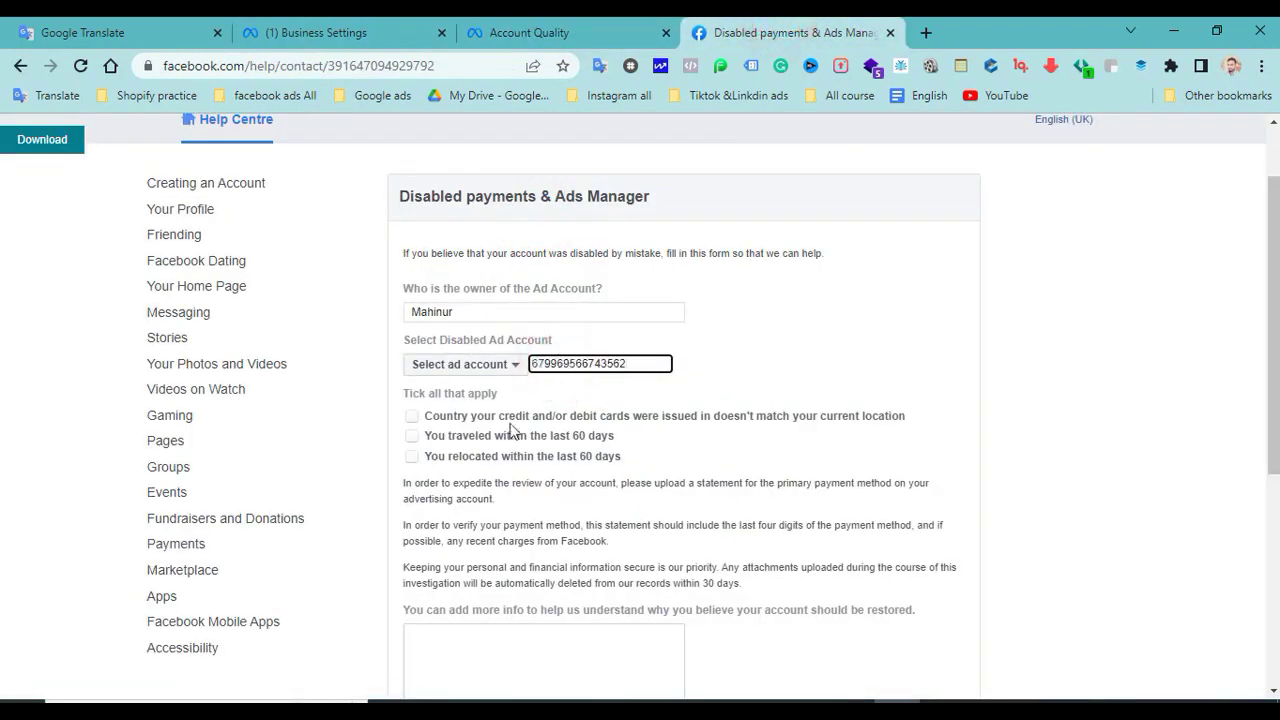
- Tick the card country mismatch and "You traveled within the last 60 days" options, and activate the additional info box
{"action": "left_click", "coordinate": [412, 416]}
{"action": "left_click", "coordinate": [412, 436]}
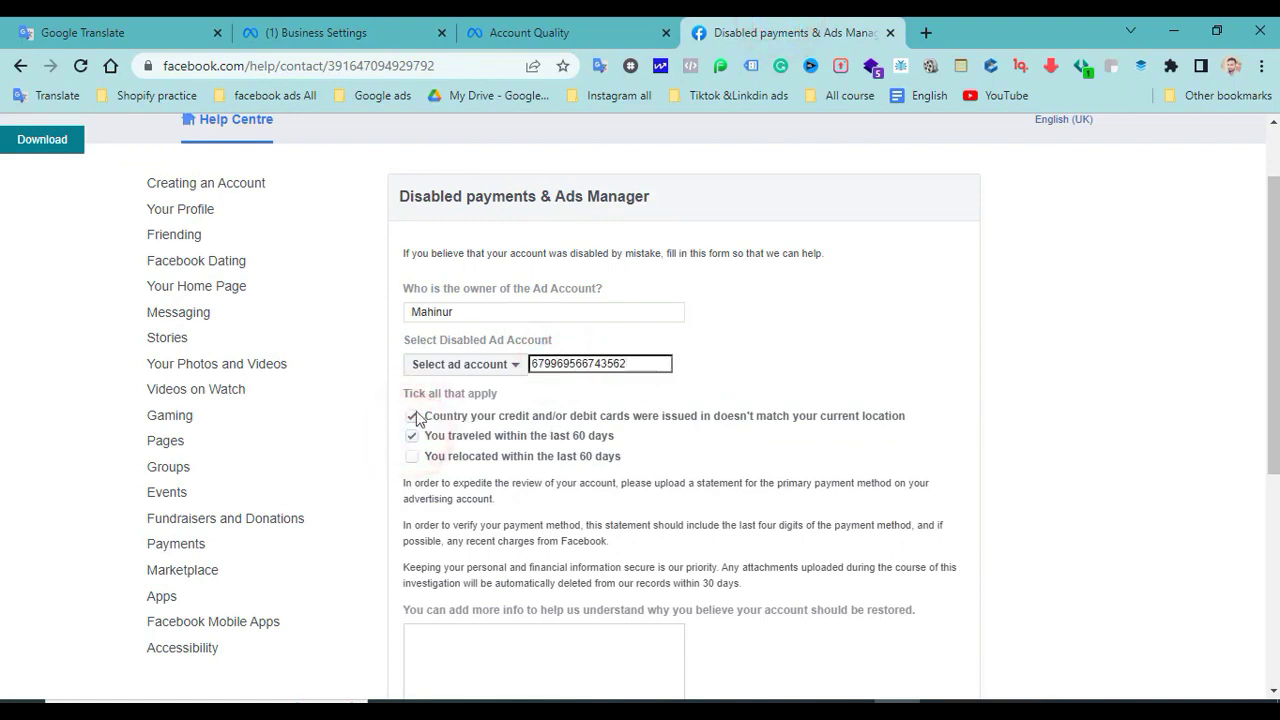
{"action": "scroll", "coordinate": [540, 399], "scroll_direction": "down", "scroll_amount": 2}
{"action": "left_click", "coordinate": [480, 460]}
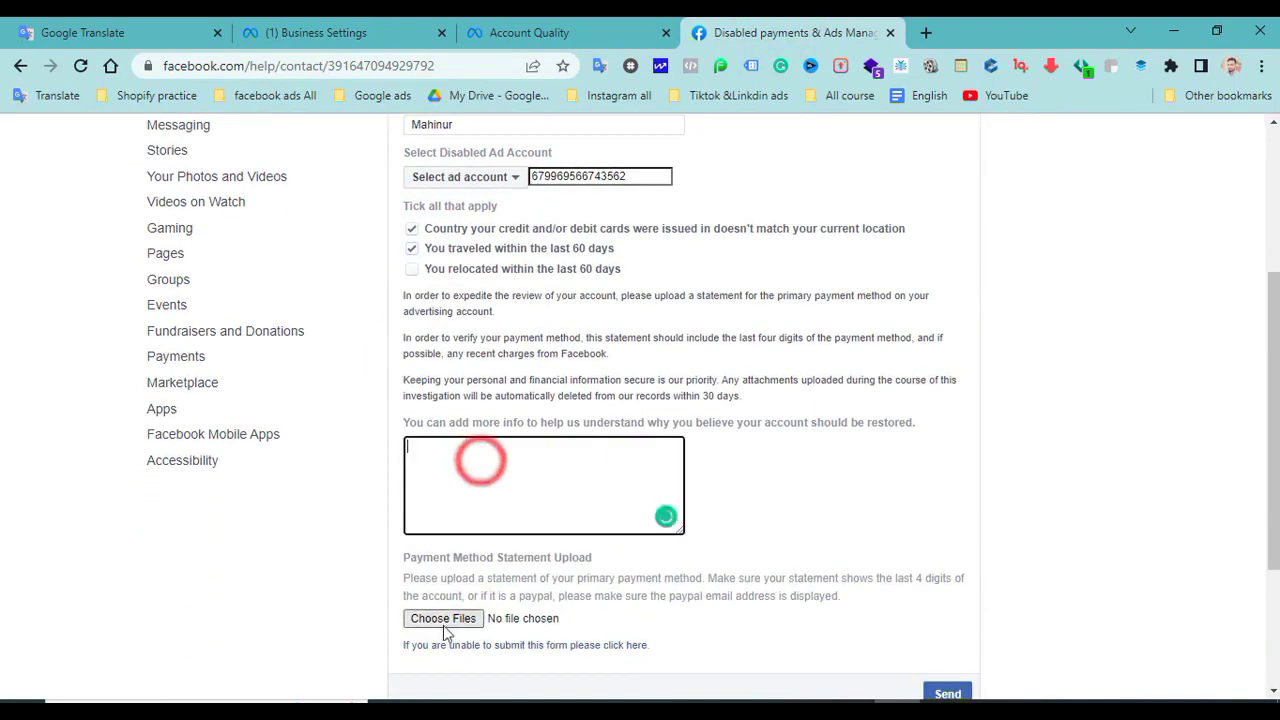
- Capture the Account Quality page for the Jm ads account, frame its details with a red rectangle, and copy the screenshot to the clipboard
{"action": "left_click", "coordinate": [530, 32]}
{"action": "key", "text": "Print"}
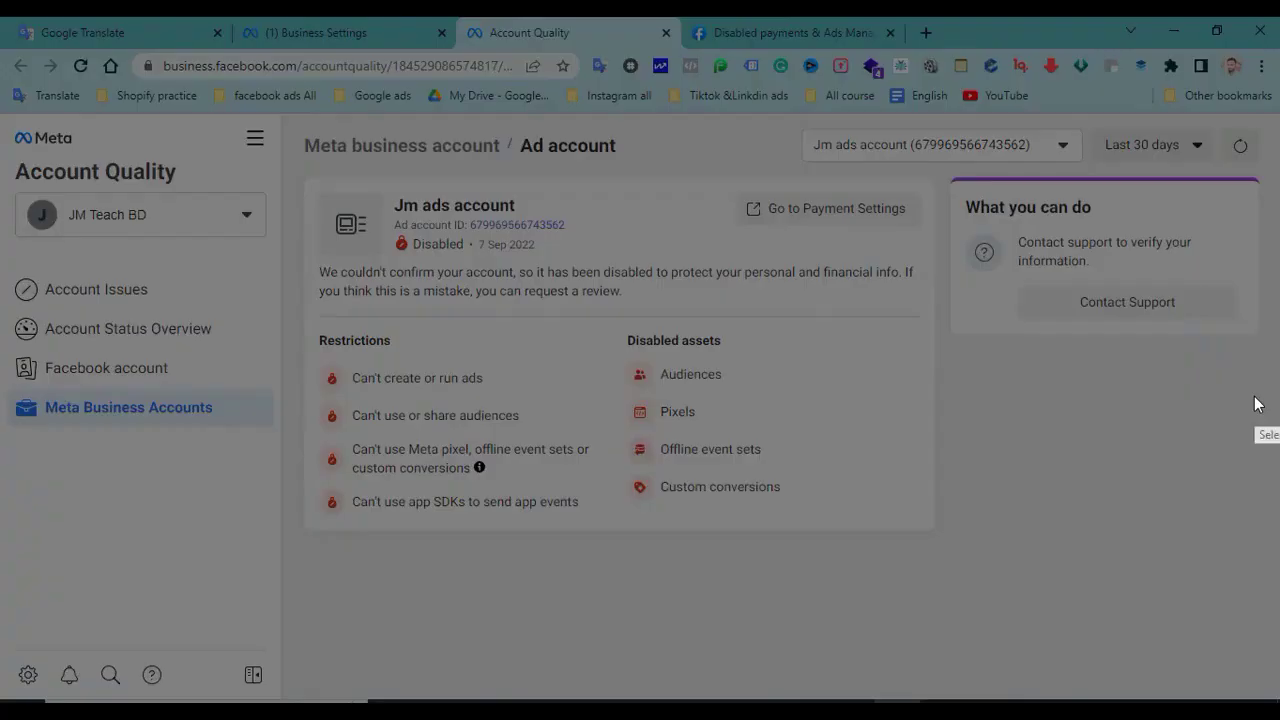
{"action": "left_click_drag", "start_coordinate": [23, 113], "coordinate": [1237, 689]}
{"action": "left_click", "coordinate": [1254, 584]}
{"action": "mouse_move", "coordinate": [297, 170]}
{"action": "left_mouse_down"}
{"action": "mouse_move", "coordinate": [639, 299]}
{"action": "mouse_move", "coordinate": [898, 362]}
{"action": "mouse_move", "coordinate": [992, 507]}
{"action": "mouse_move", "coordinate": [991, 549]}
{"action": "mouse_move", "coordinate": [977, 551]}
{"action": "left_mouse_up"}
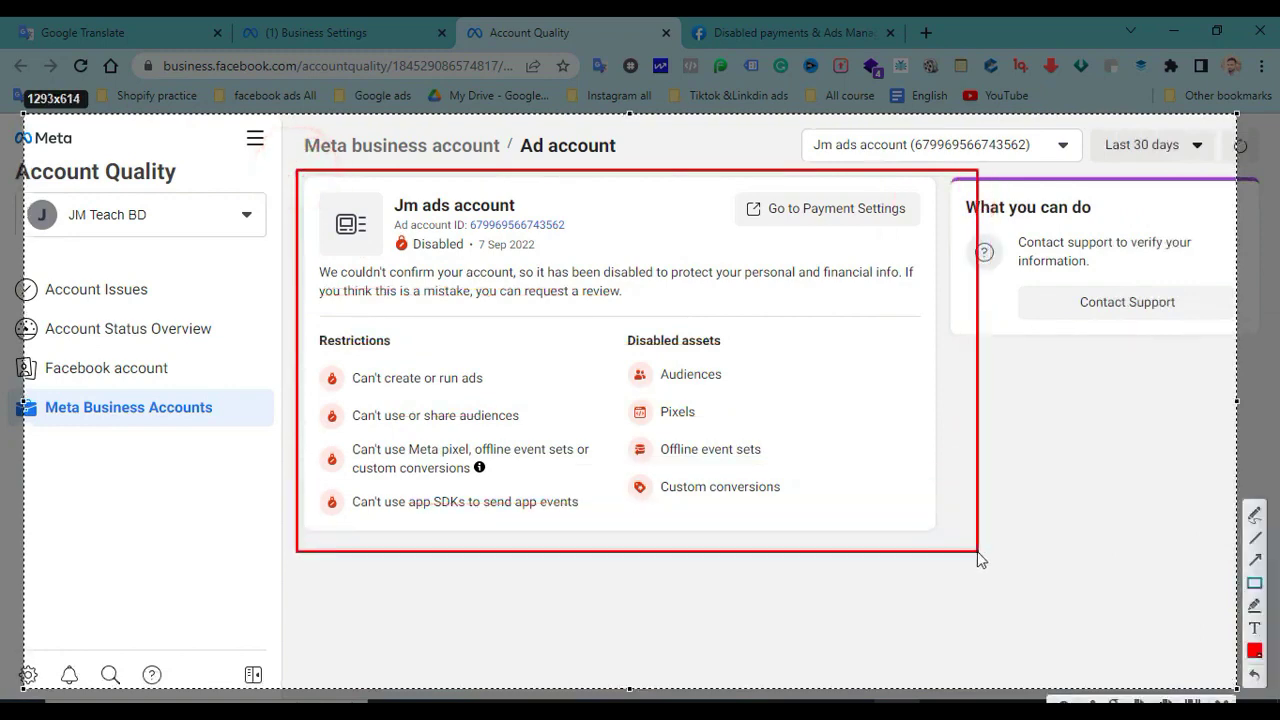
{"action": "key", "text": "ctrl+c"}
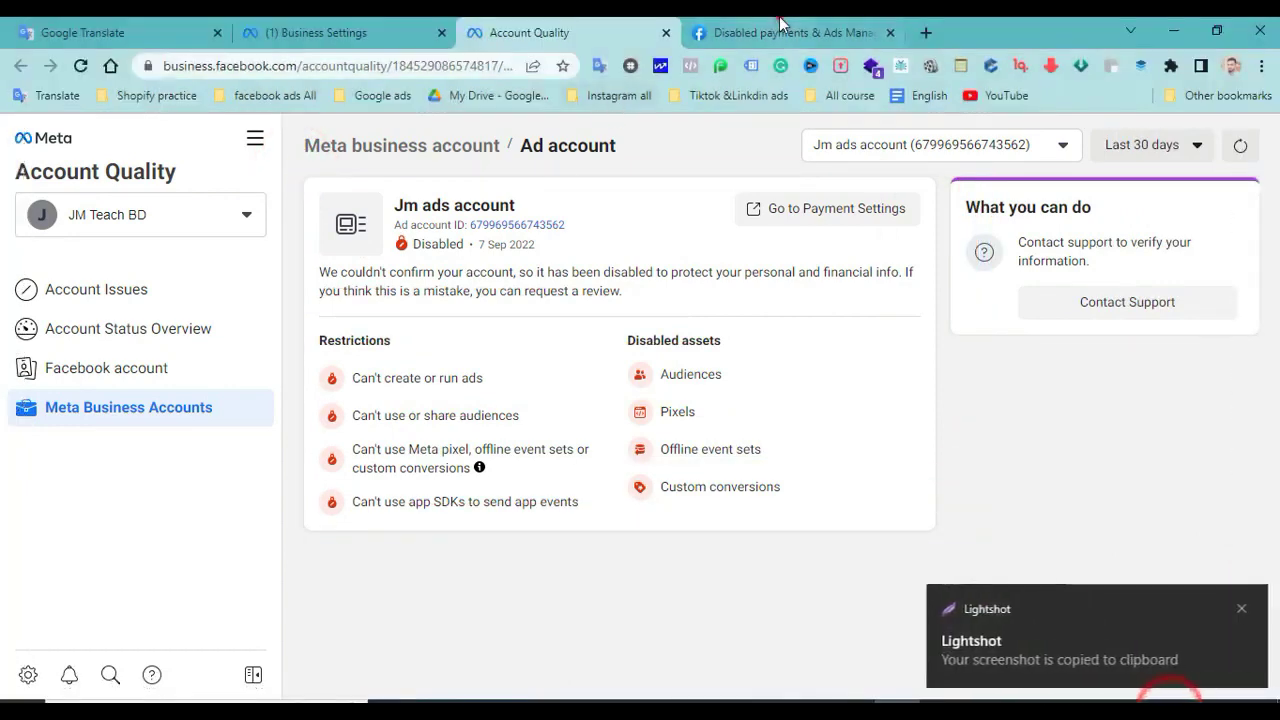
{"action": "left_click", "coordinate": [795, 32]}
{"action": "left_click", "coordinate": [440, 618]}
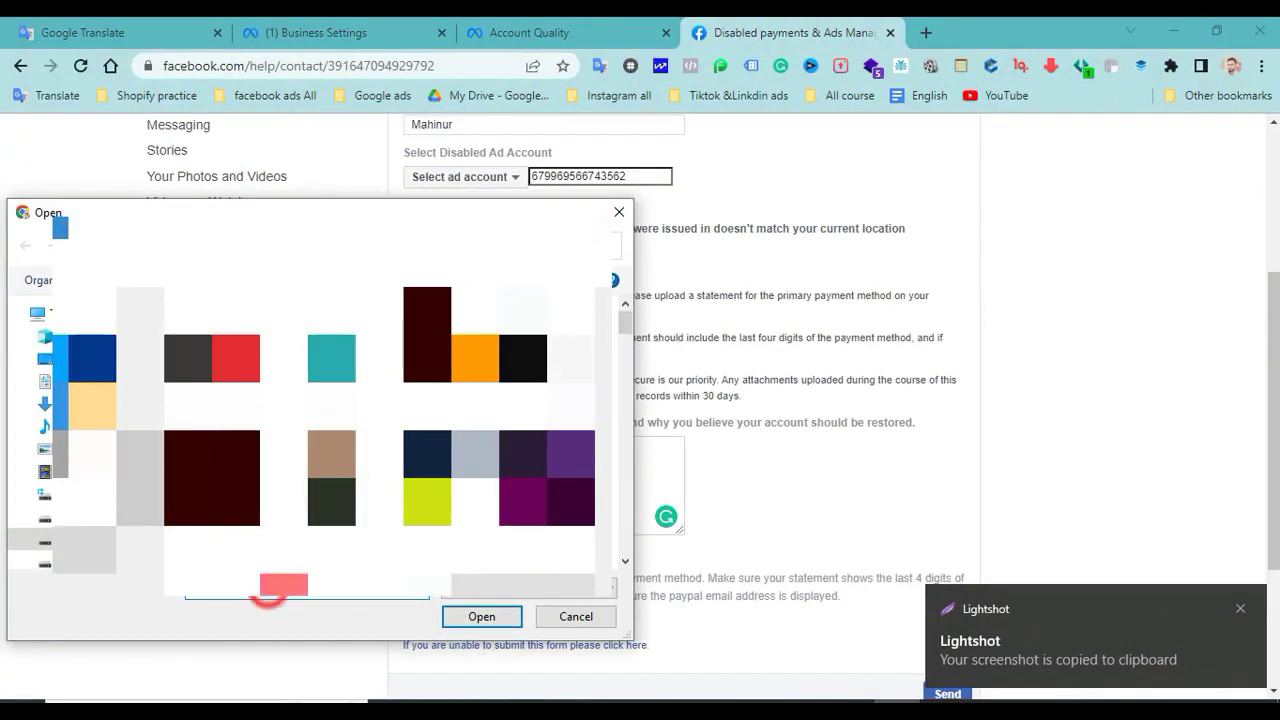
{"action": "left_click", "coordinate": [619, 212]}
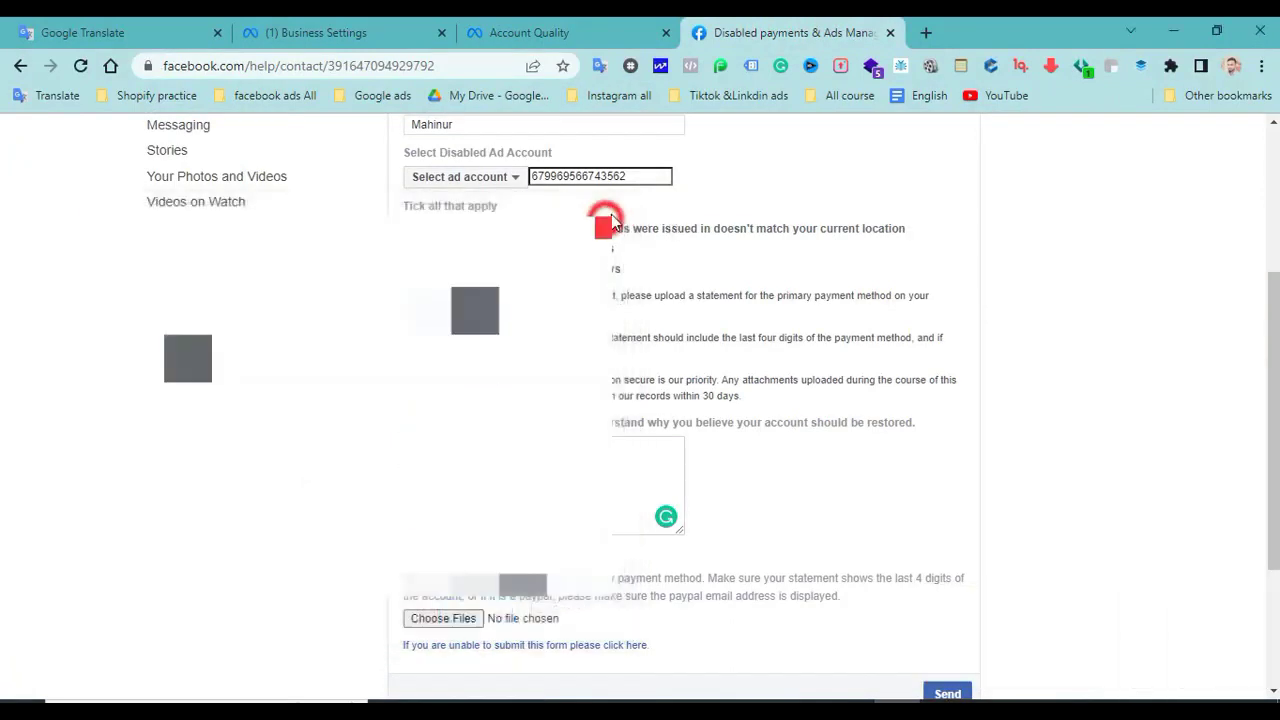
- Capture the Account Quality page, frame the Jm ads account details with a red rectangle, and save the screenshot as help.jpg
{"action": "left_click", "coordinate": [580, 30]}
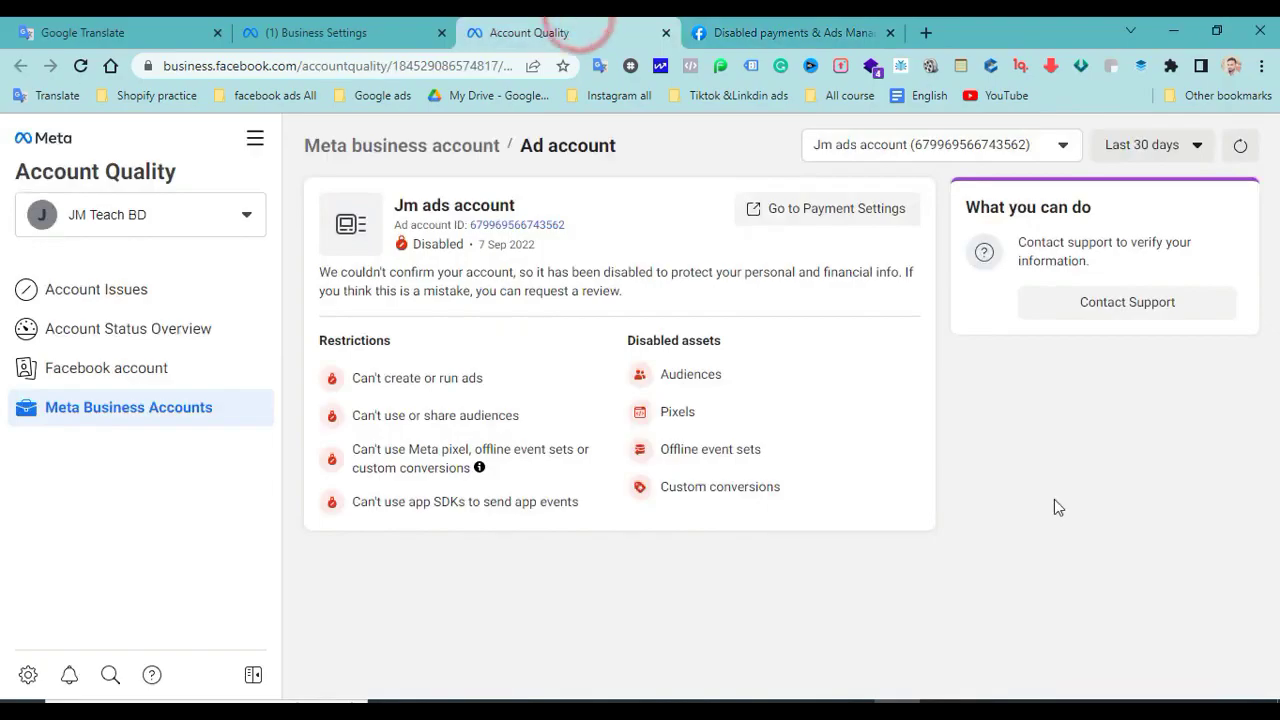
{"action": "key", "text": "Print"}
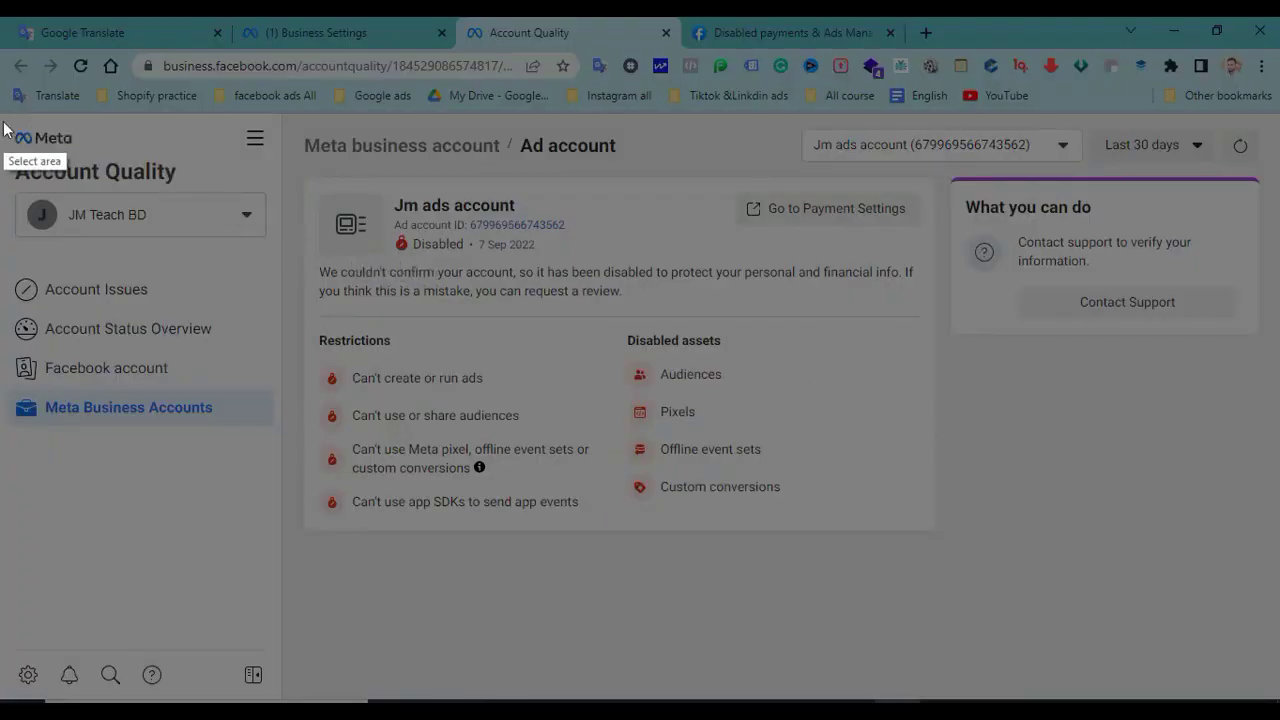
{"action": "left_click_drag", "start_coordinate": [5, 118], "coordinate": [1115, 656]}
{"action": "left_click", "coordinate": [1133, 550]}
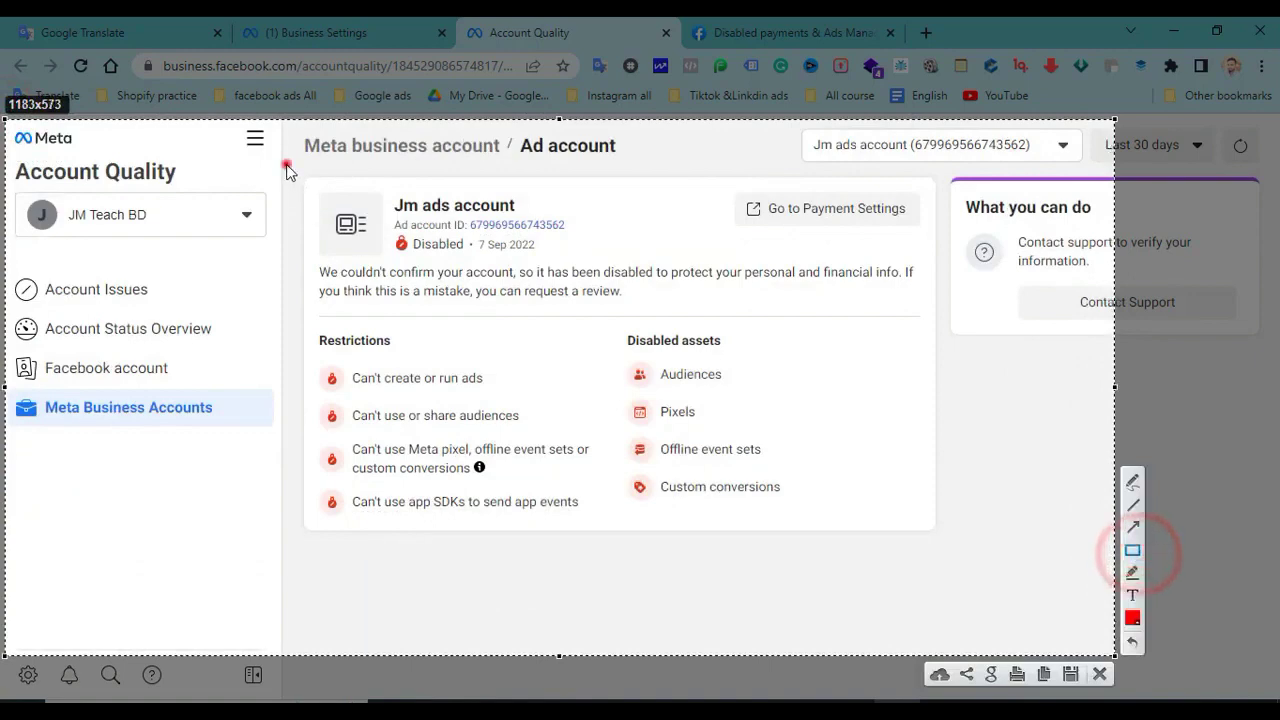
{"action": "left_click_drag", "start_coordinate": [287, 164], "coordinate": [990, 594]}
{"action": "left_click", "coordinate": [1070, 674]}
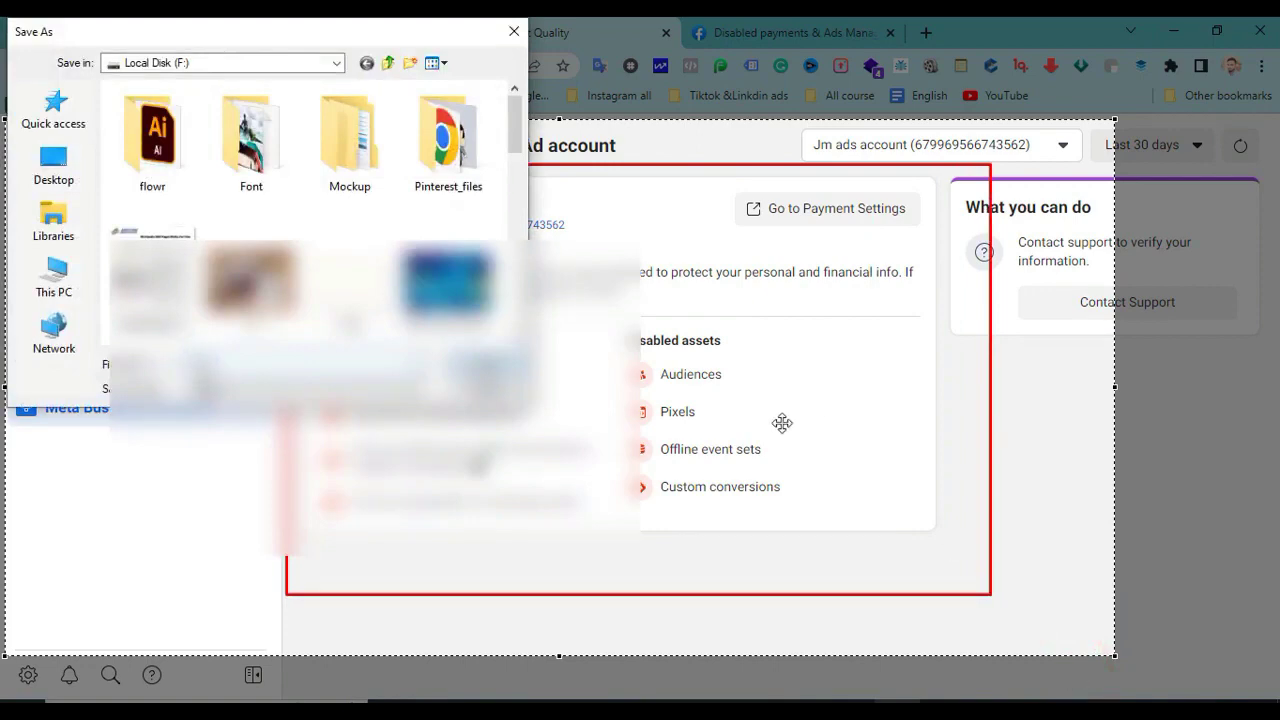
{"action": "left_click", "coordinate": [458, 364]}
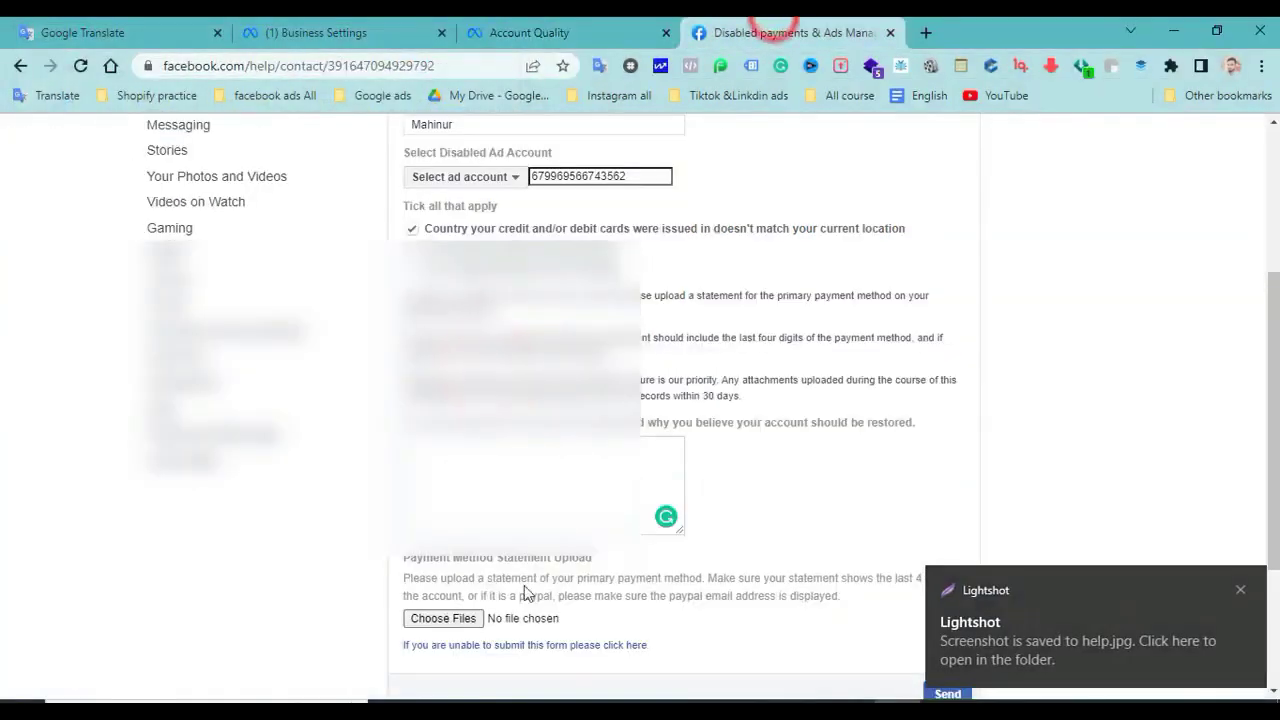
- Attach help.jpg from the recent files to the form's Payment Method Statement Upload
{"action": "left_click", "coordinate": [445, 618]}
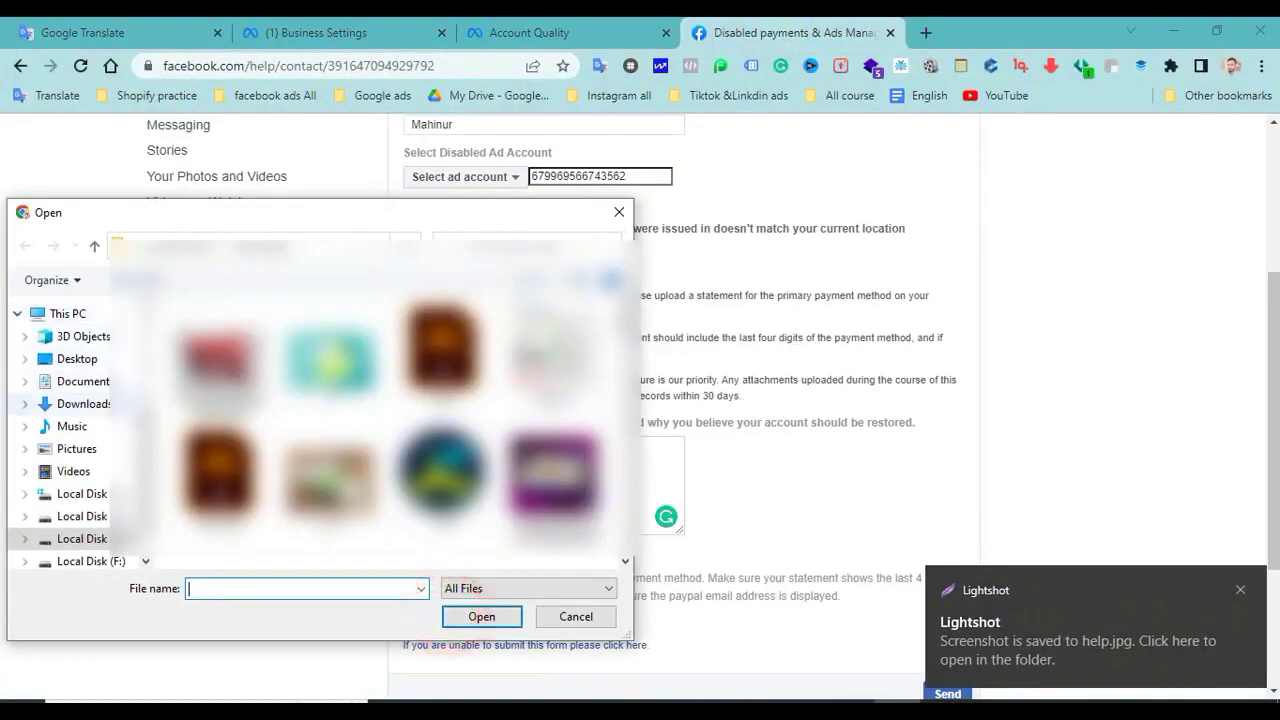
{"action": "scroll", "coordinate": [75, 430], "scroll_direction": "up", "scroll_amount": 4}
{"action": "left_click", "coordinate": [79, 321]}
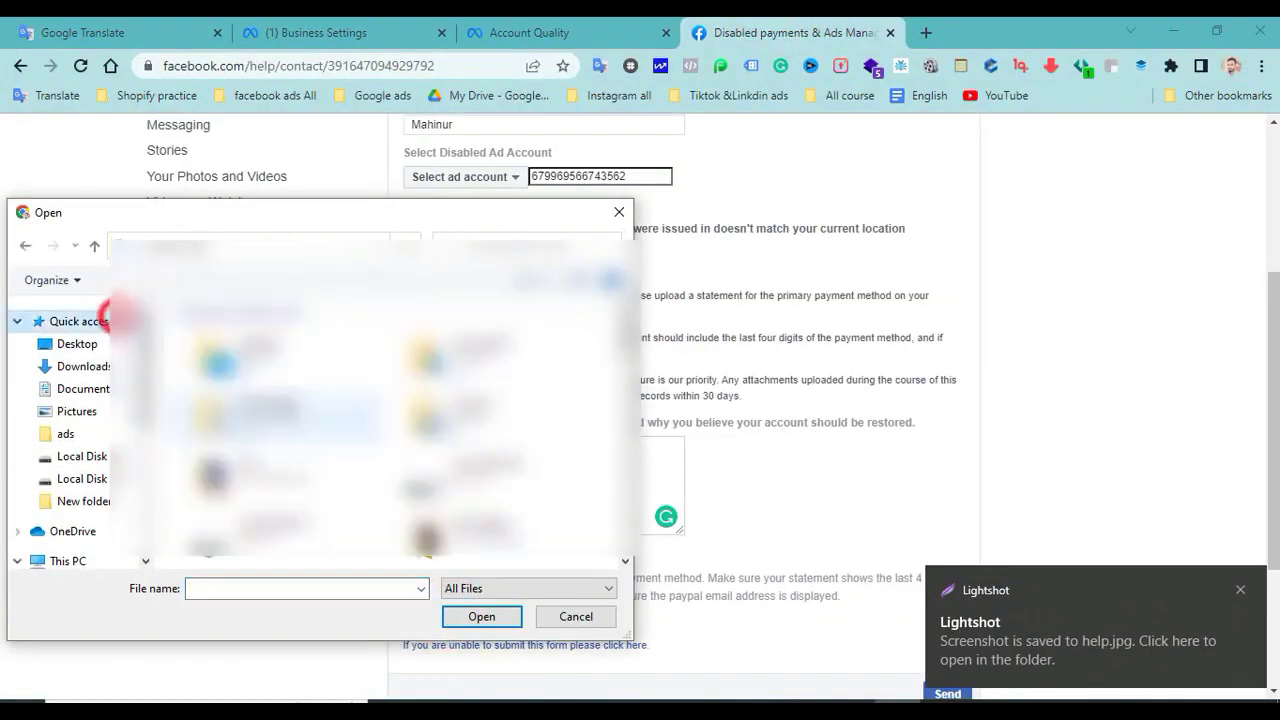
{"action": "left_click", "coordinate": [271, 552]}
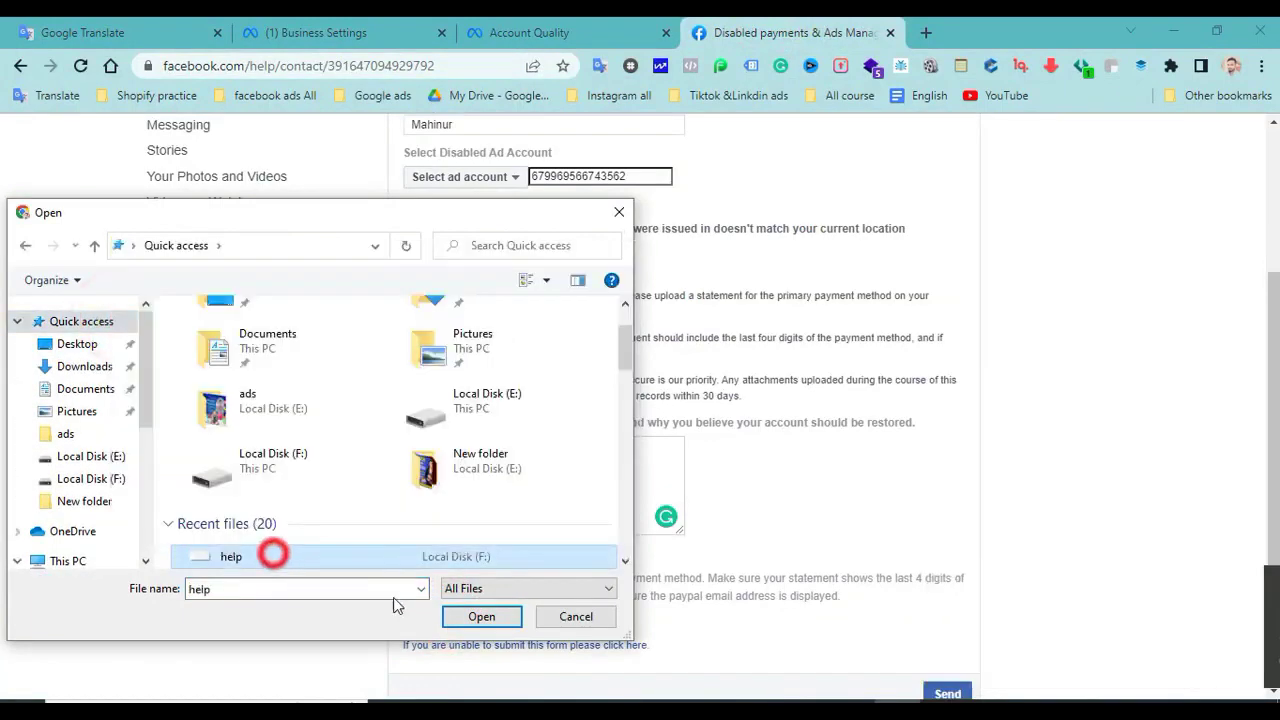
{"action": "left_click", "coordinate": [481, 616]}
- Insert the "Please Unlock My ad Account" text with its ID and ID BM lines from the clipboard history into the additional info box
{"action": "left_click", "coordinate": [501, 466]}
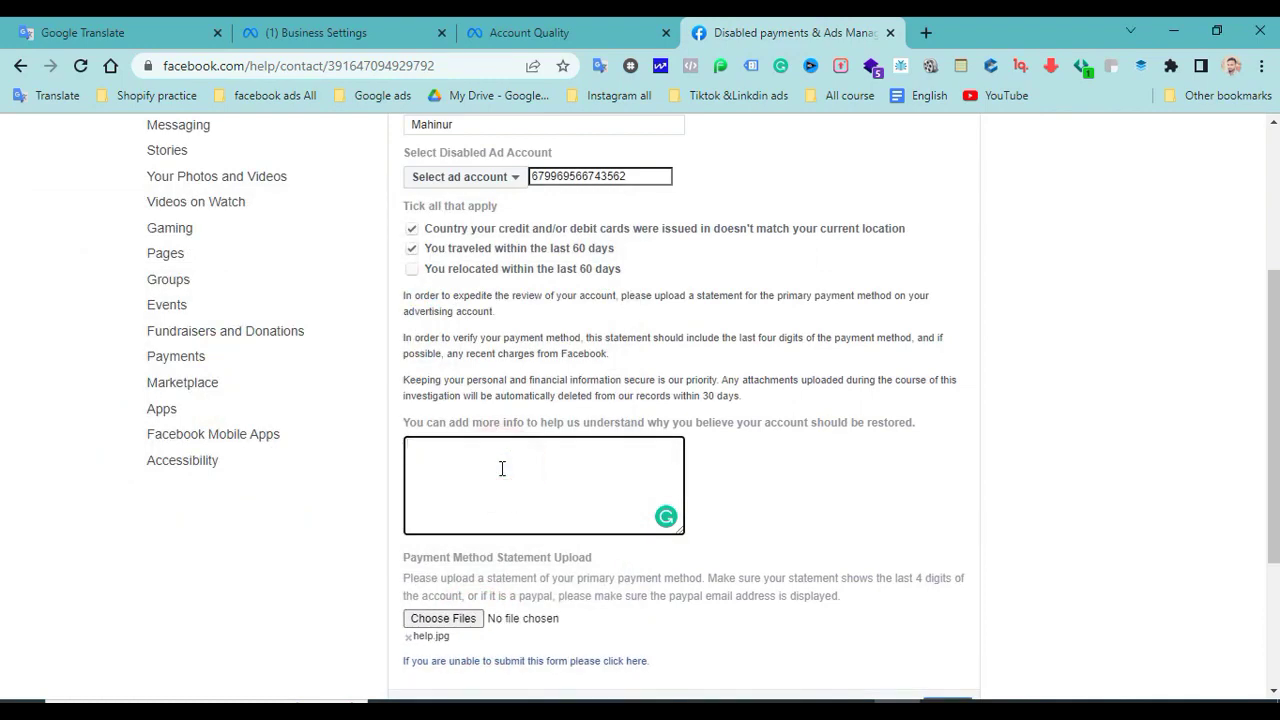
{"action": "key", "text": "super+v"}
{"action": "scroll", "coordinate": [560, 330], "scroll_direction": "down", "scroll_amount": 3}
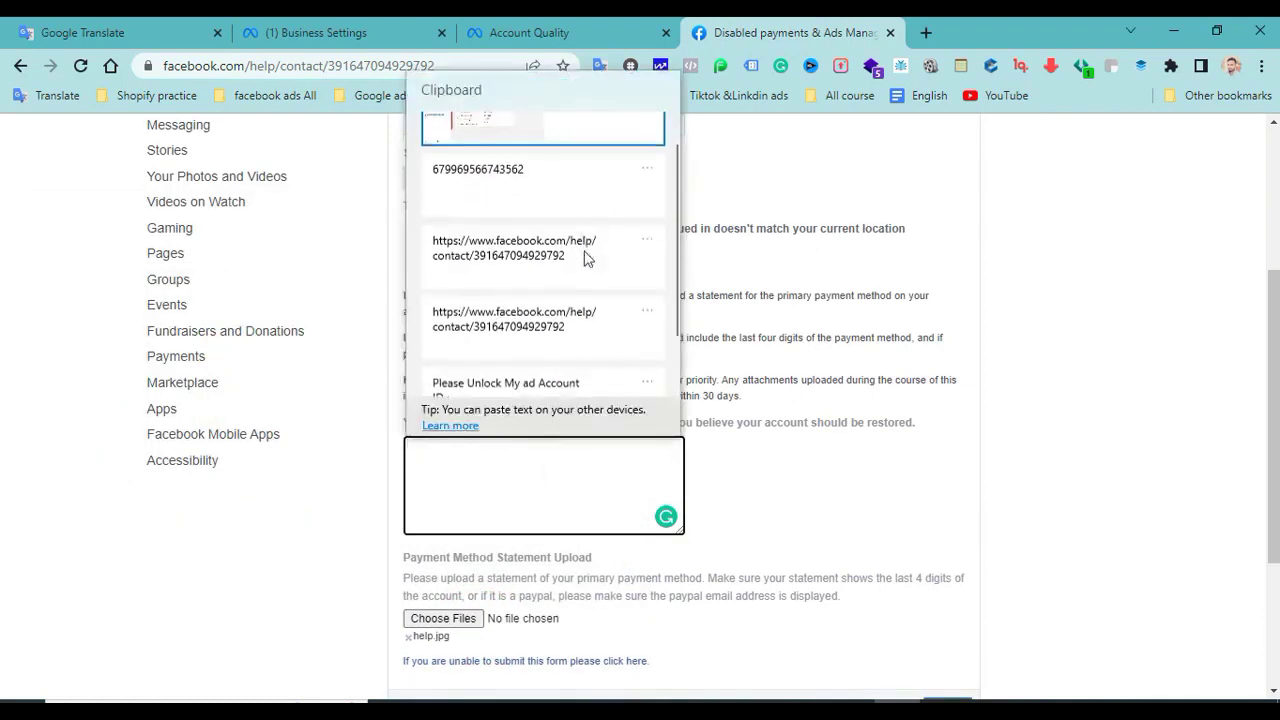
{"action": "left_click", "coordinate": [517, 335]}
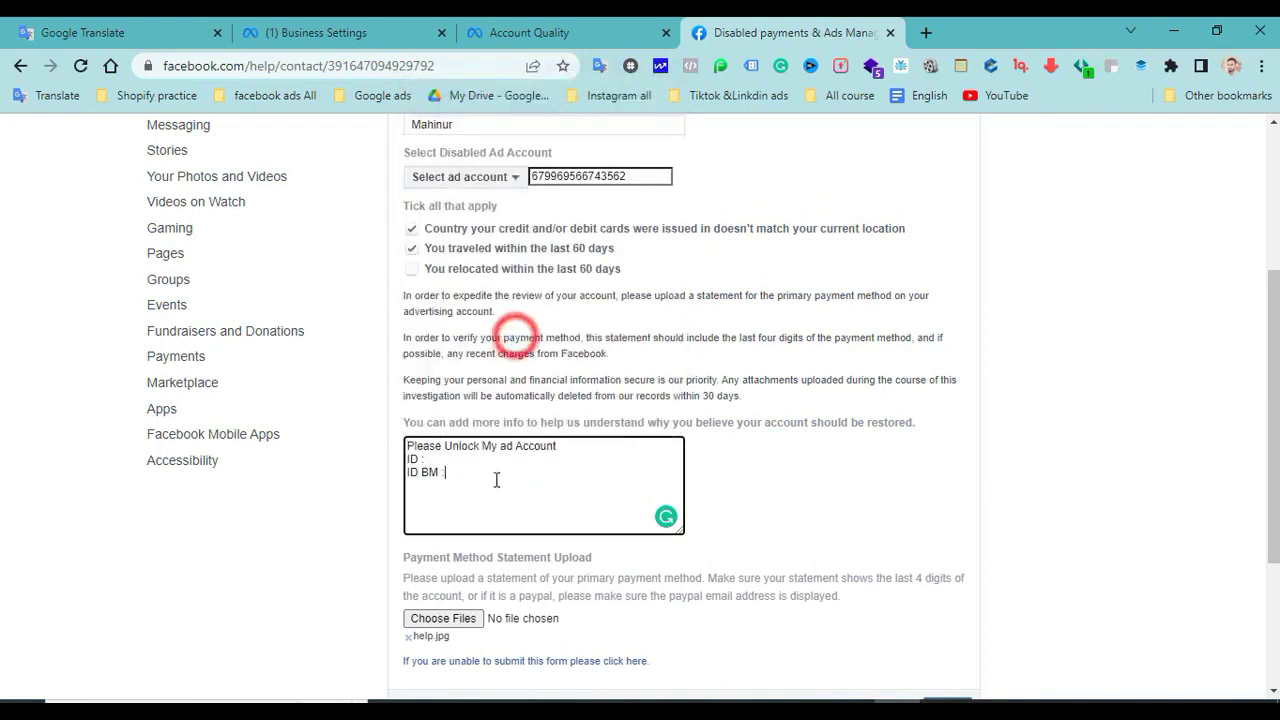
- Copy the disabled ad account's ID from Account Quality into the ID line of the additional info message
{"action": "left_click", "coordinate": [445, 457]}
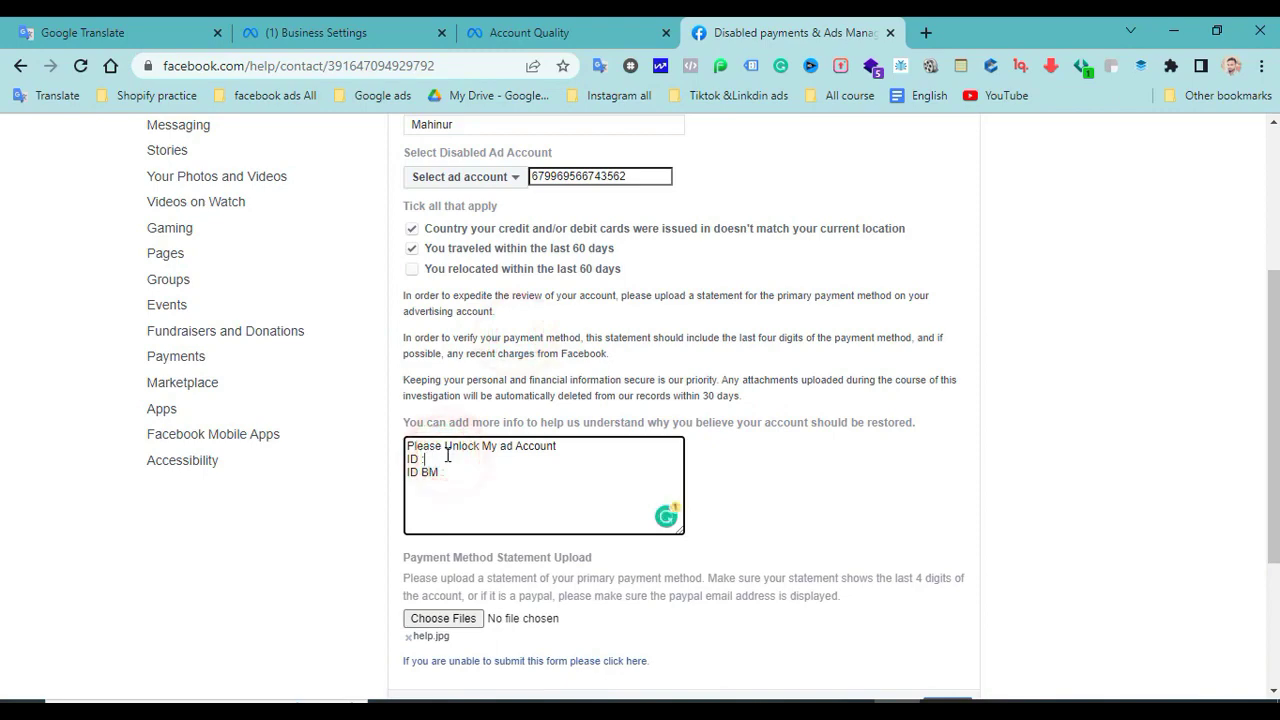
{"action": "left_click", "coordinate": [560, 28]}
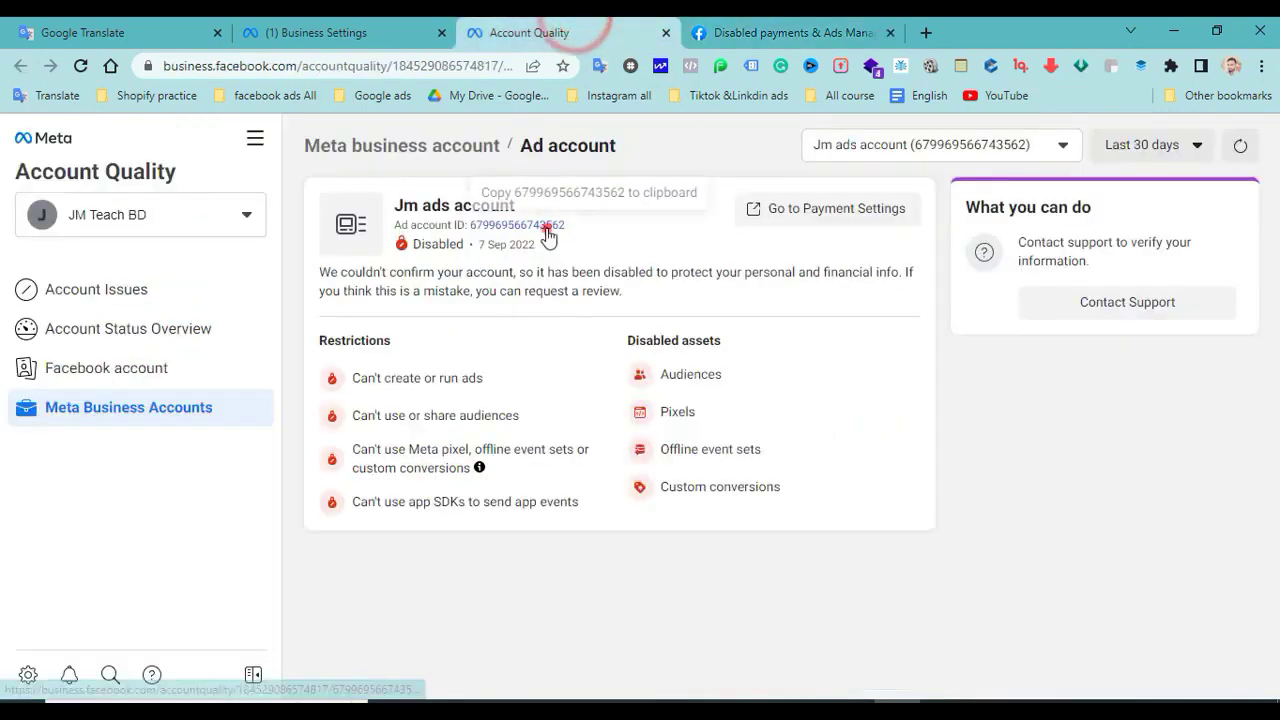
{"action": "left_click", "coordinate": [547, 223]}
{"action": "left_click", "coordinate": [780, 30]}
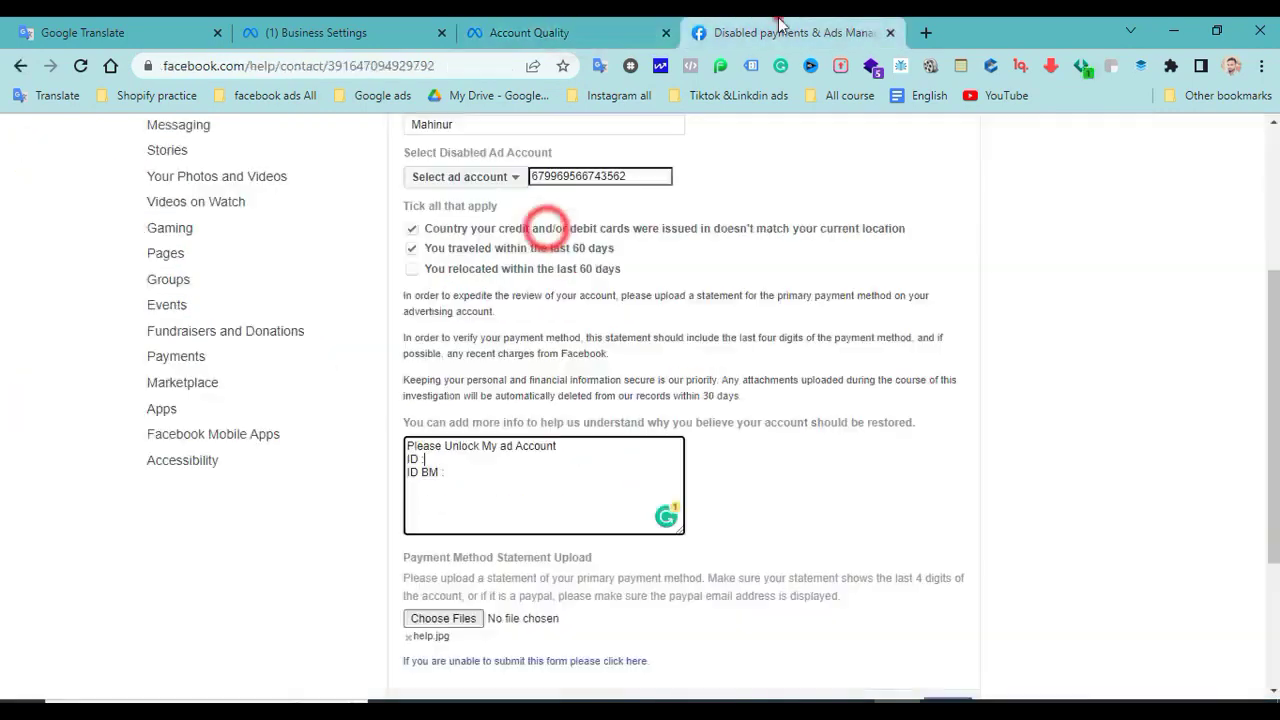
{"action": "key", "text": "ctrl+v"}
- Copy the Business Manager ID from the Business info page in Business Settings into the message's ID BM line
{"action": "left_click", "coordinate": [468, 473]}
{"action": "left_click", "coordinate": [555, 28]}
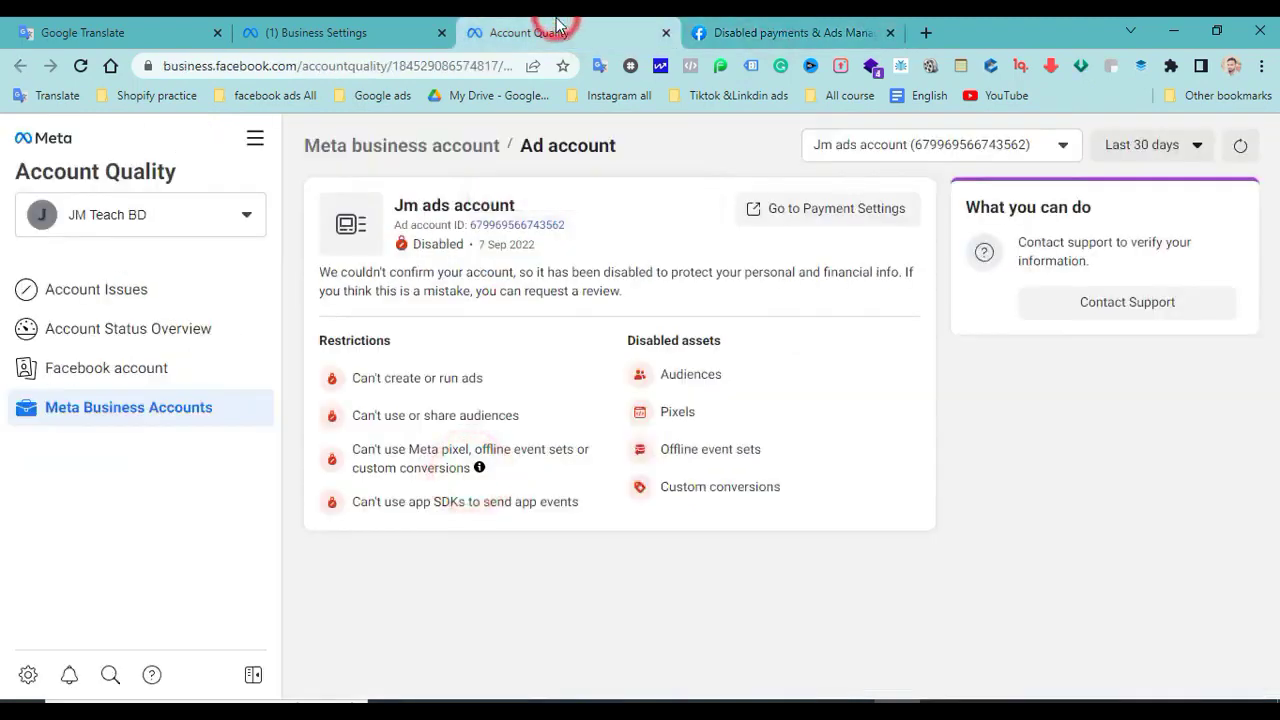
{"action": "left_click", "coordinate": [320, 32]}
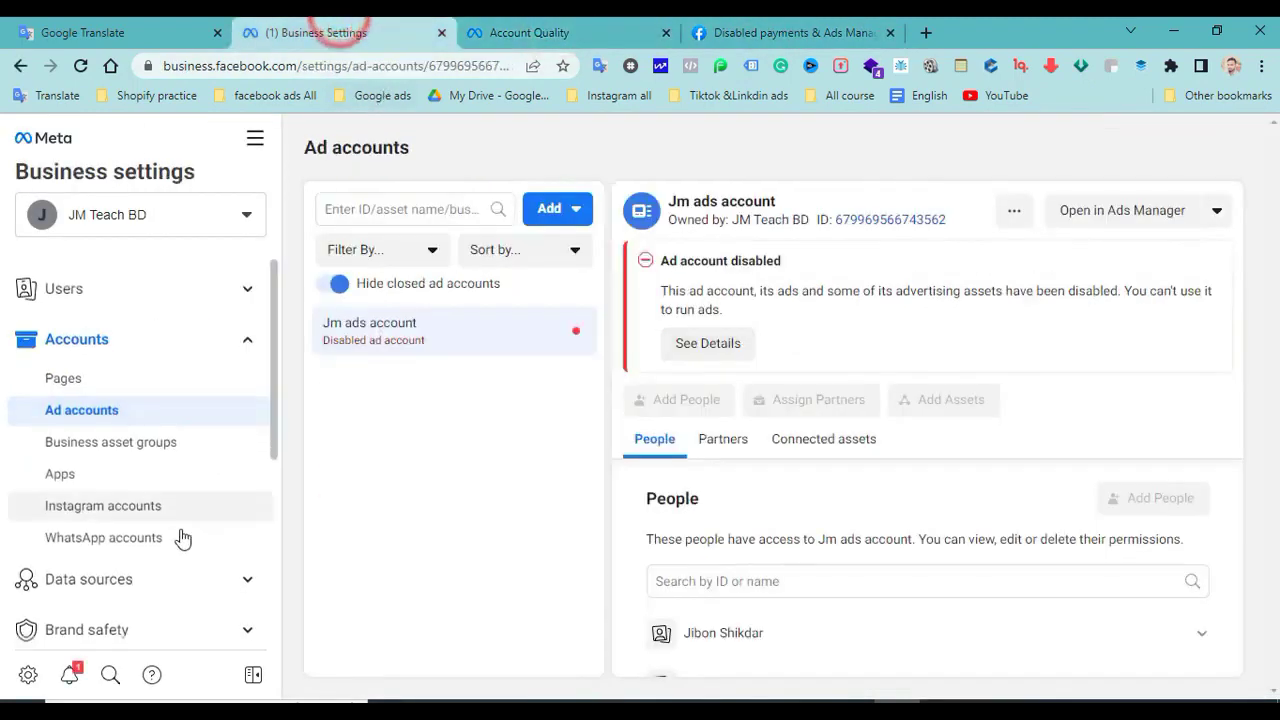
{"action": "scroll", "coordinate": [175, 550], "scroll_direction": "down", "scroll_amount": 3}
{"action": "scroll", "coordinate": [165, 570], "scroll_direction": "down", "scroll_amount": 1}
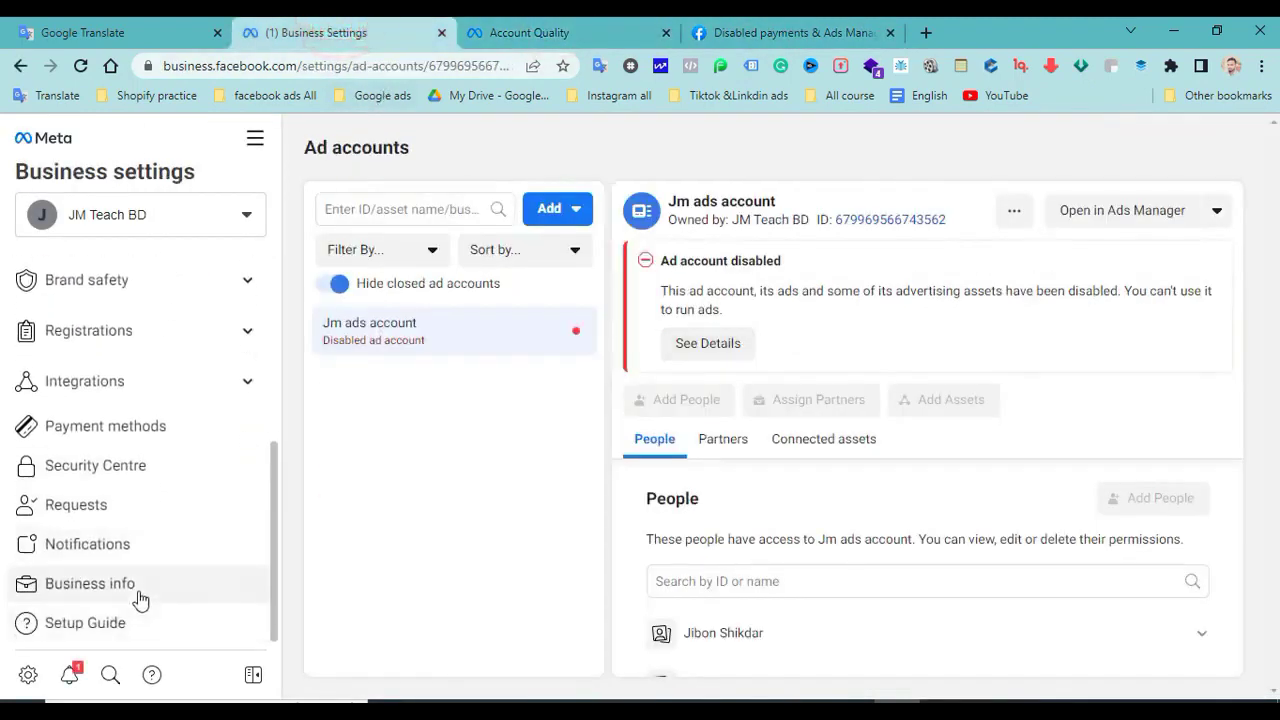
{"action": "left_click", "coordinate": [138, 590]}
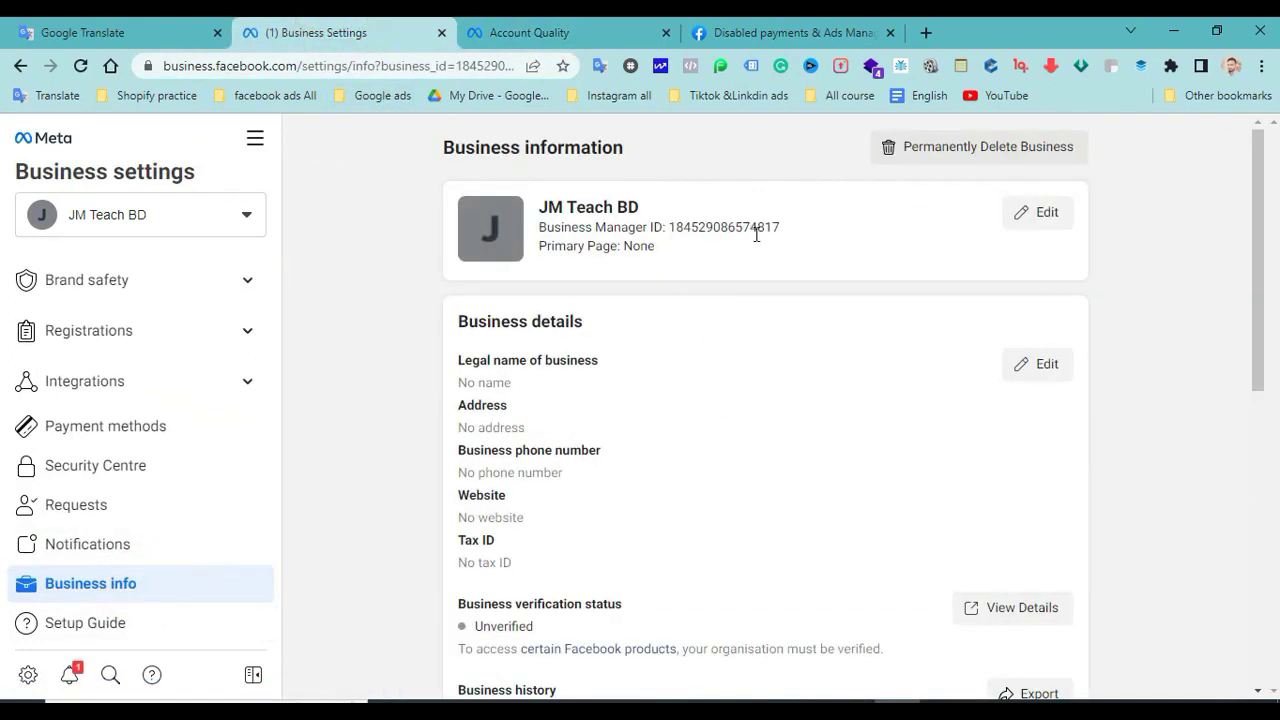
{"action": "left_click_drag", "start_coordinate": [800, 229], "coordinate": [672, 228]}
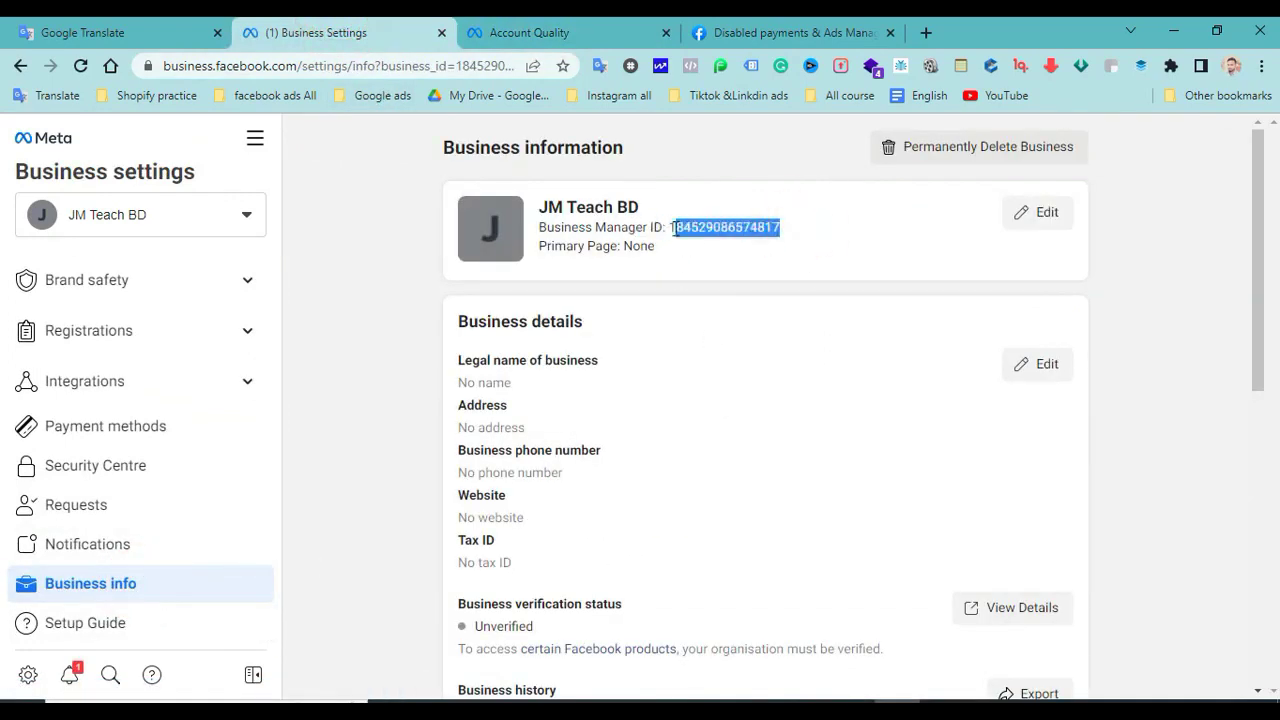
{"action": "right_click", "coordinate": [672, 228]}
{"action": "left_click", "coordinate": [700, 243]}
{"action": "left_click", "coordinate": [770, 32]}
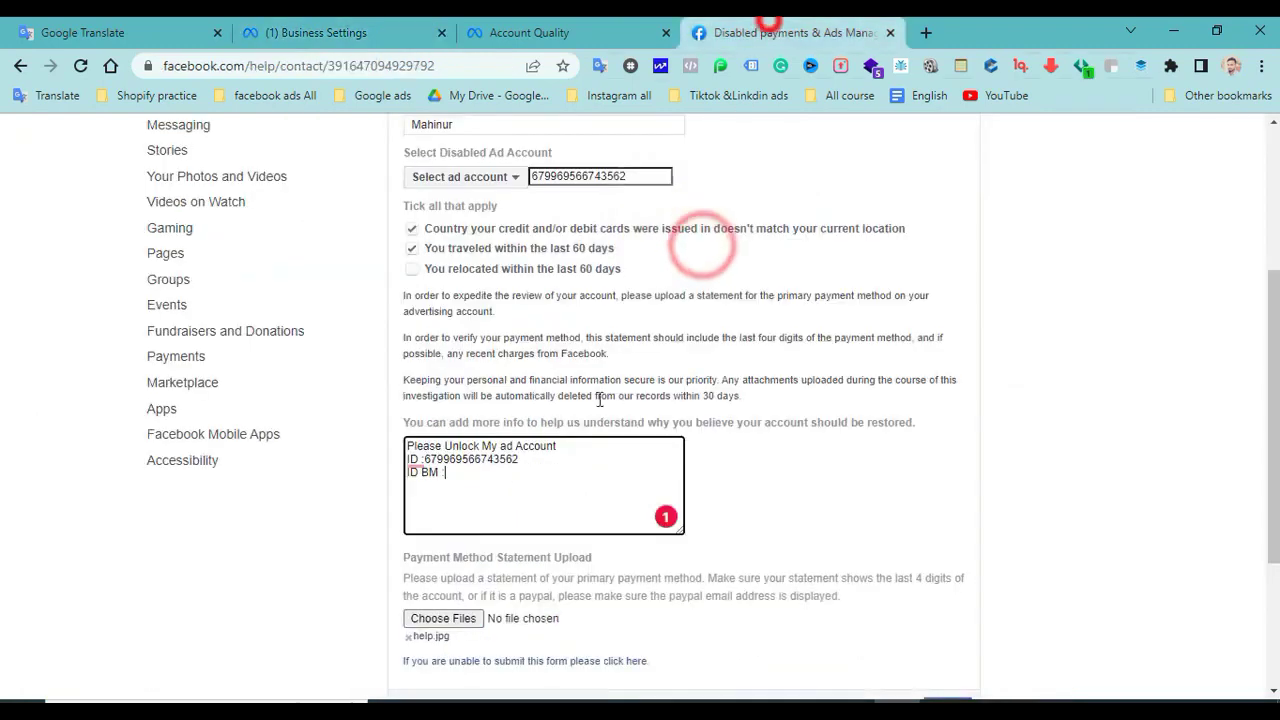
{"action": "key", "text": "ctrl+v"}
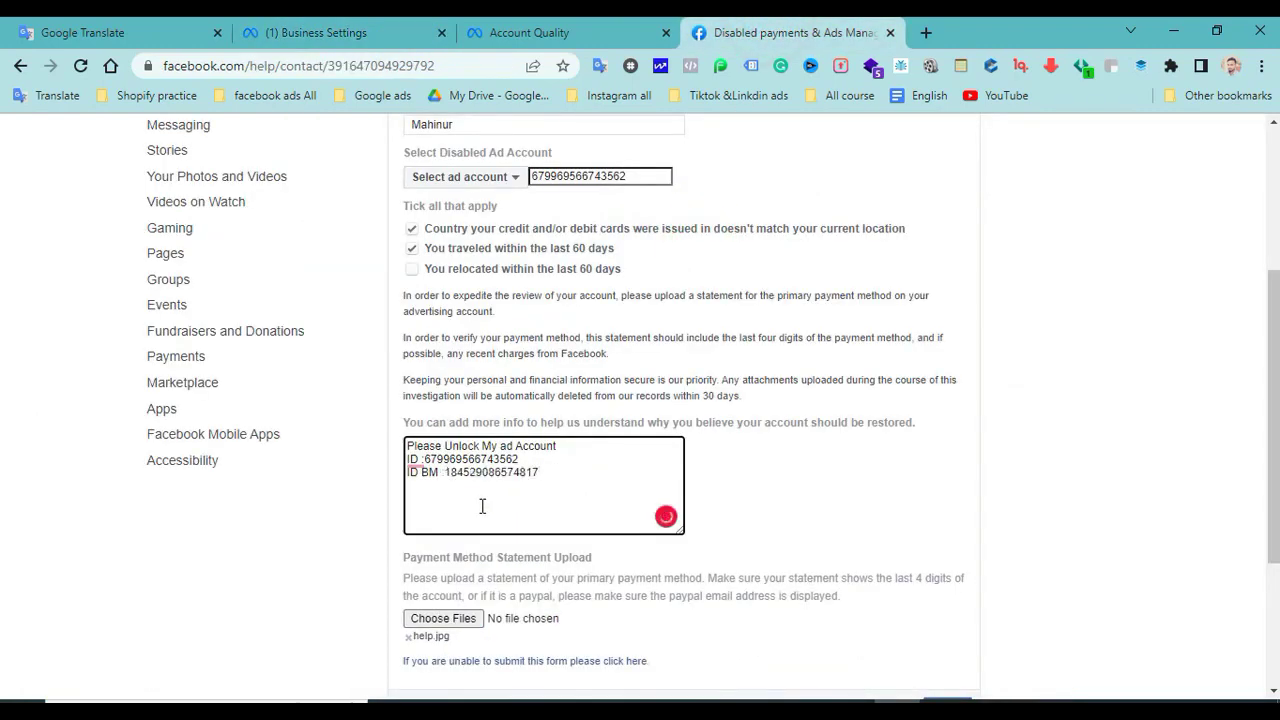
- End the additional info message with a new line reading "Thank you facebook team"
{"action": "type", "text": "Thank you facbook team"}
{"action": "mouse_move", "coordinate": [482, 488]}
{"action": "left_click", "coordinate": [490, 515]}
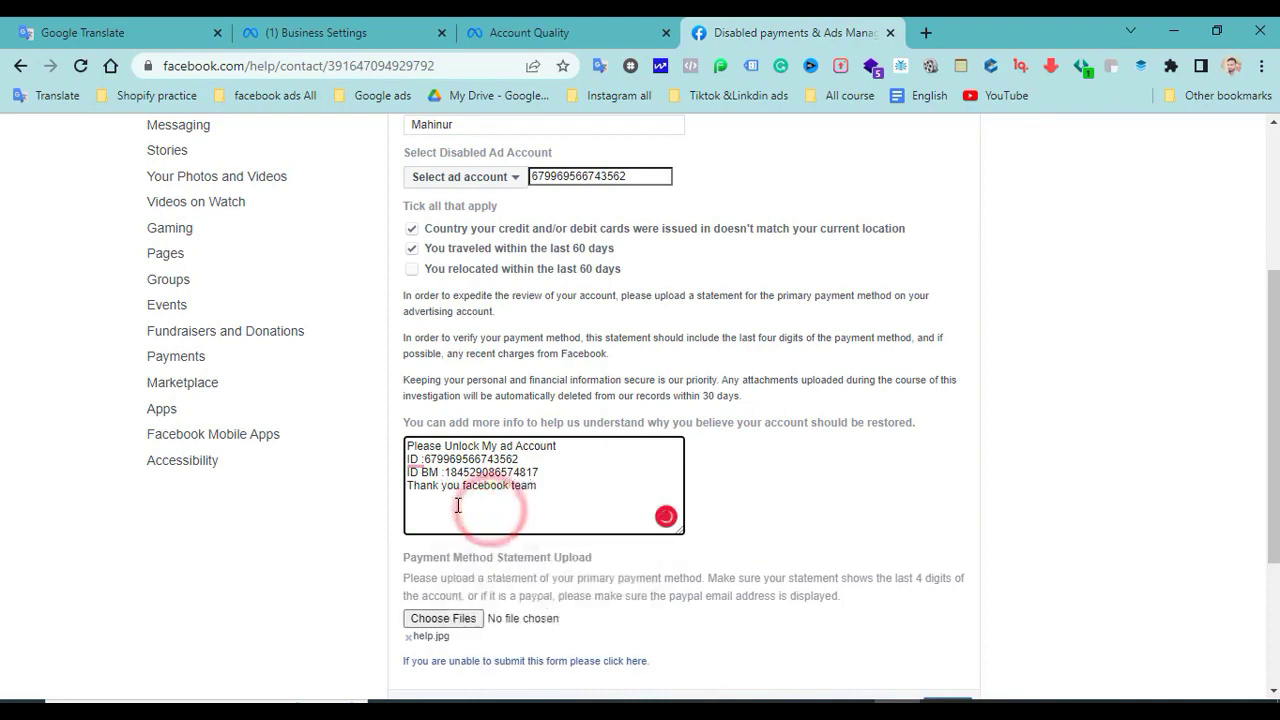
- Review the completed Disabled payments & Ads Manager form and try to send it
{"action": "scroll", "coordinate": [640, 460], "scroll_direction": "up", "scroll_amount": 2}
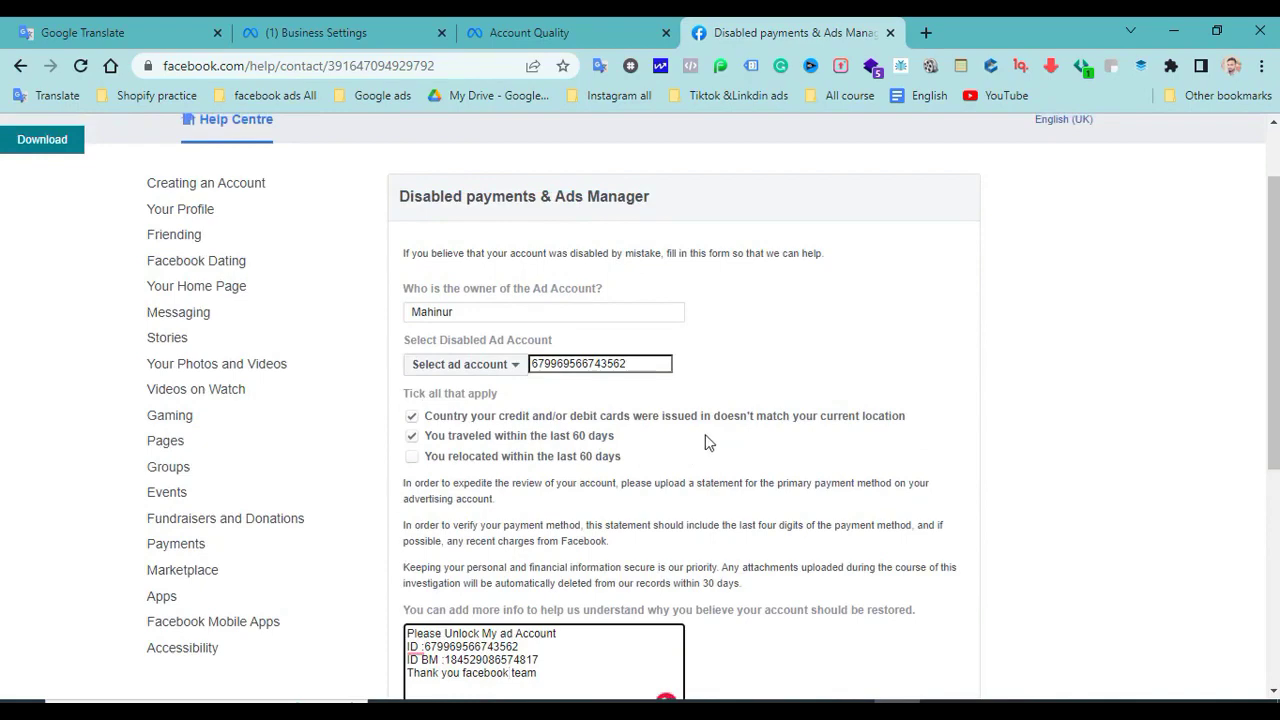
{"action": "scroll", "coordinate": [705, 440], "scroll_direction": "down", "scroll_amount": 3}
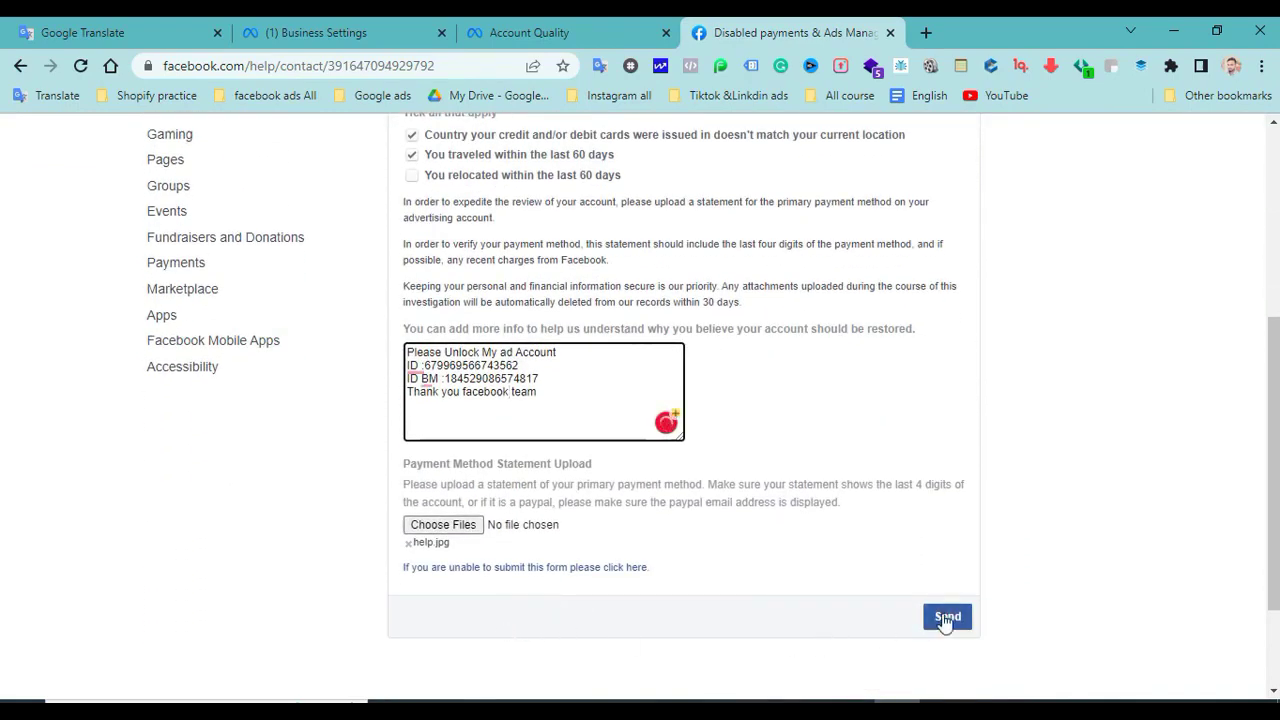
{"action": "left_click", "coordinate": [945, 618]}
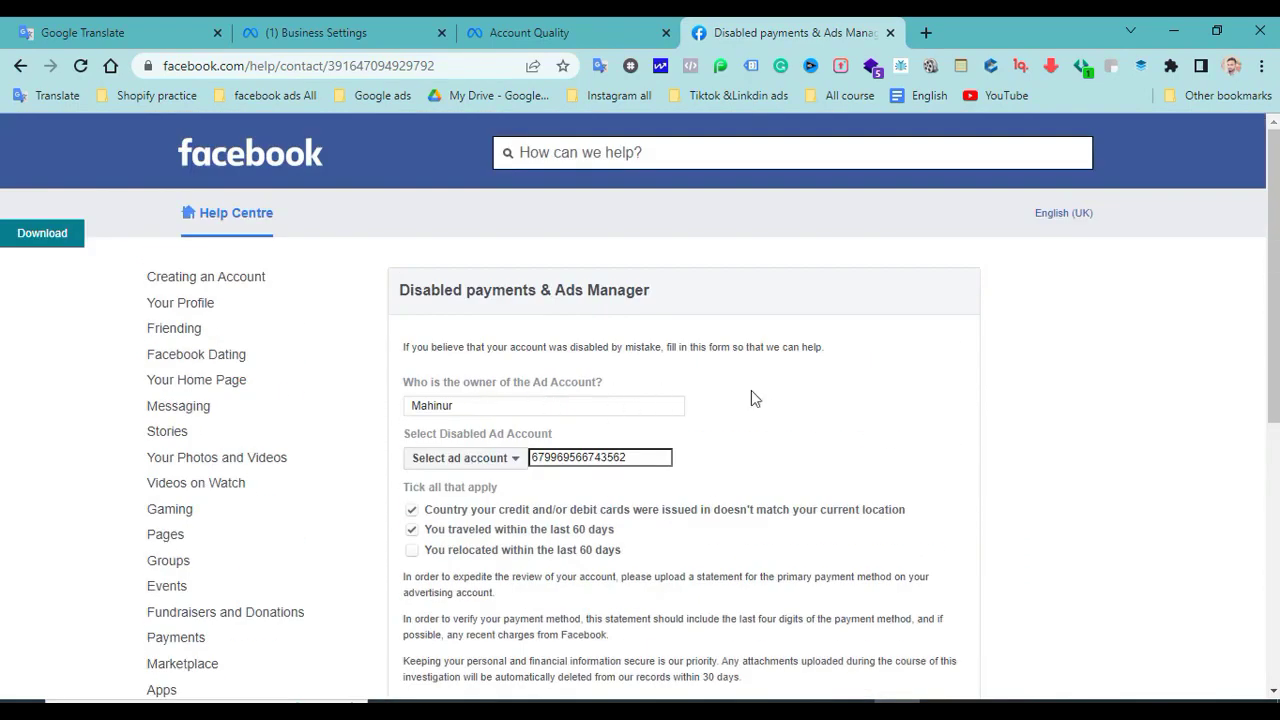
- Recheck the form, put the cursor in the ad account ID field, and submit the form again
{"action": "scroll", "coordinate": [960, 370], "scroll_direction": "down", "scroll_amount": 1}
{"action": "scroll", "coordinate": [968, 366], "scroll_direction": "down", "scroll_amount": 2}
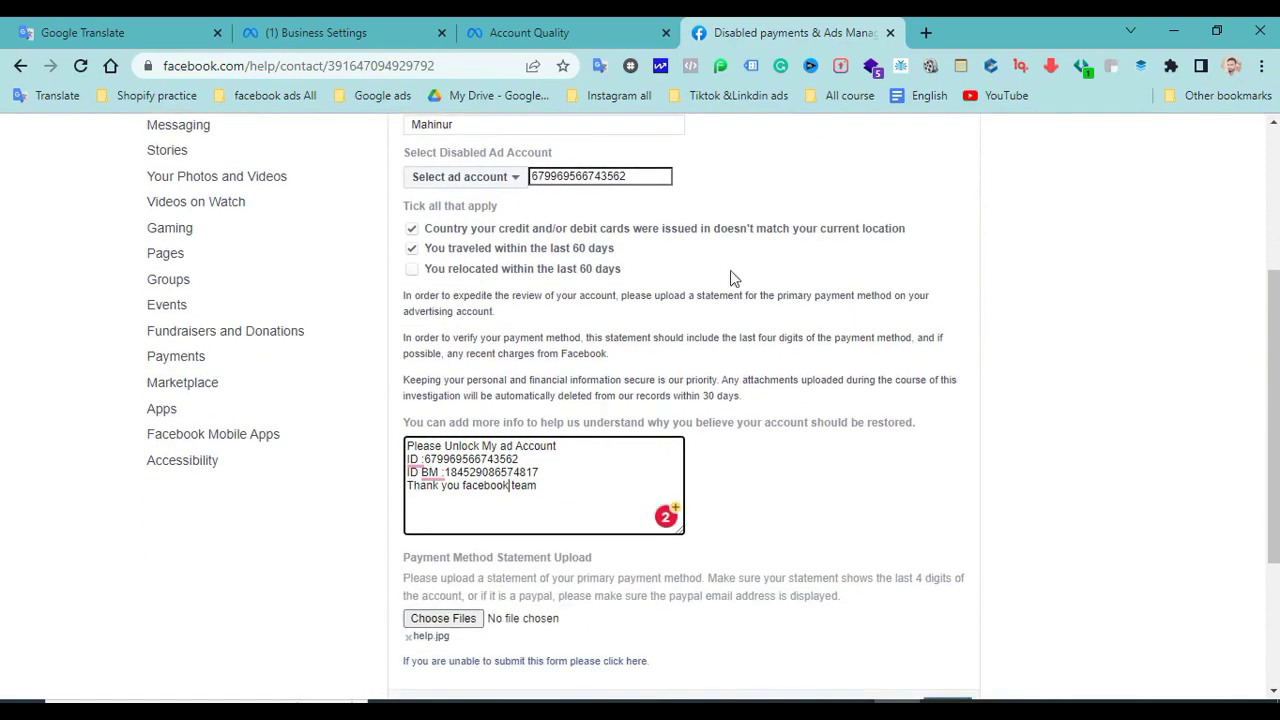
{"action": "left_click", "coordinate": [645, 176]}
{"action": "scroll", "coordinate": [645, 176], "scroll_direction": "down", "scroll_amount": 3}
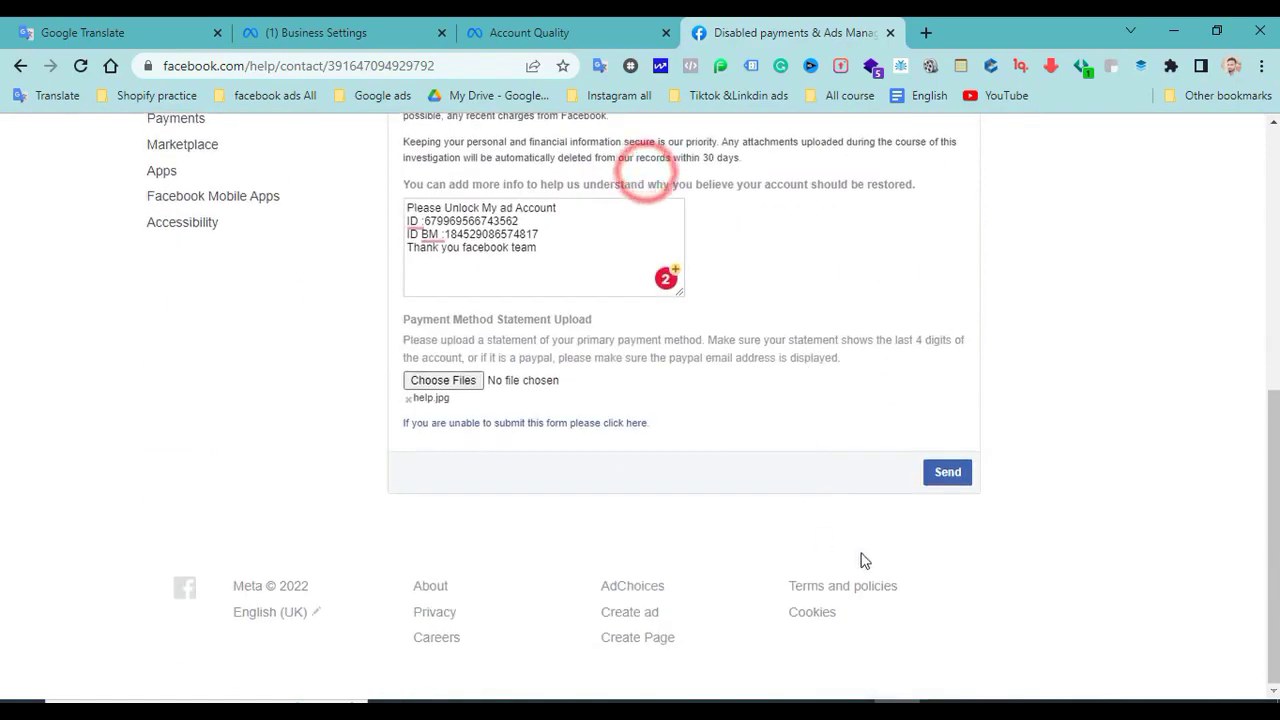
{"action": "left_click", "coordinate": [952, 476]}
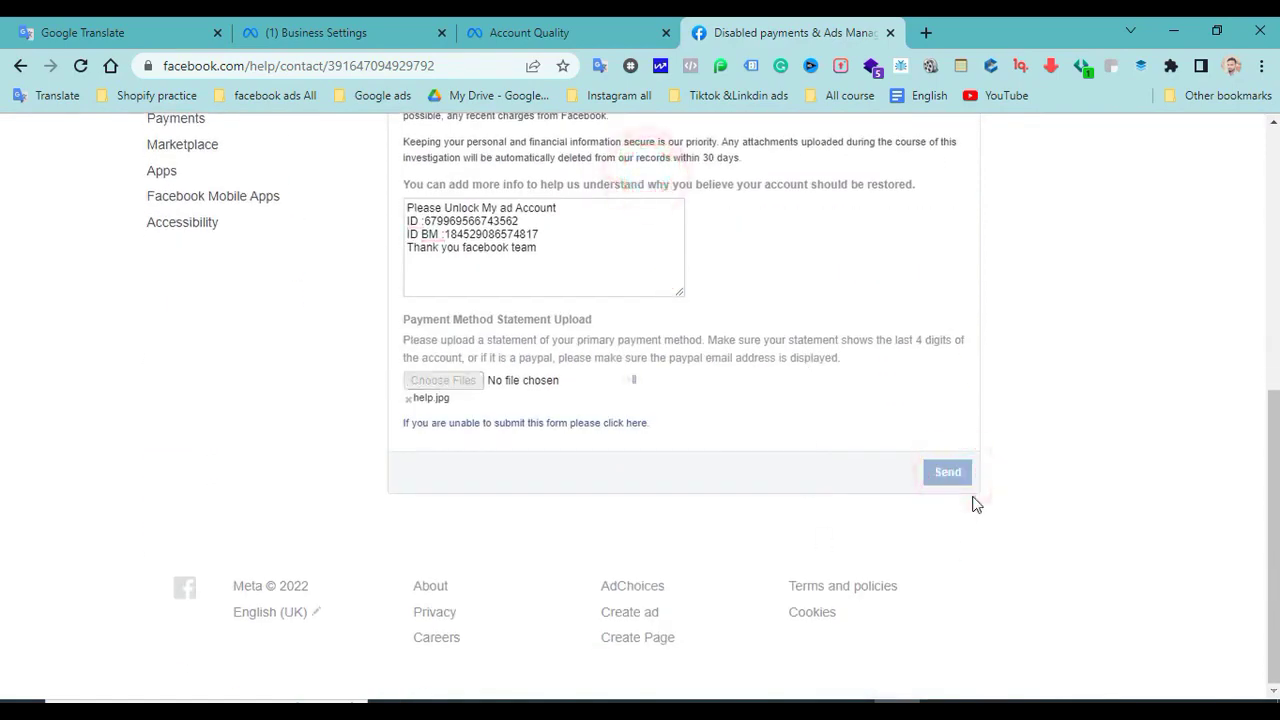